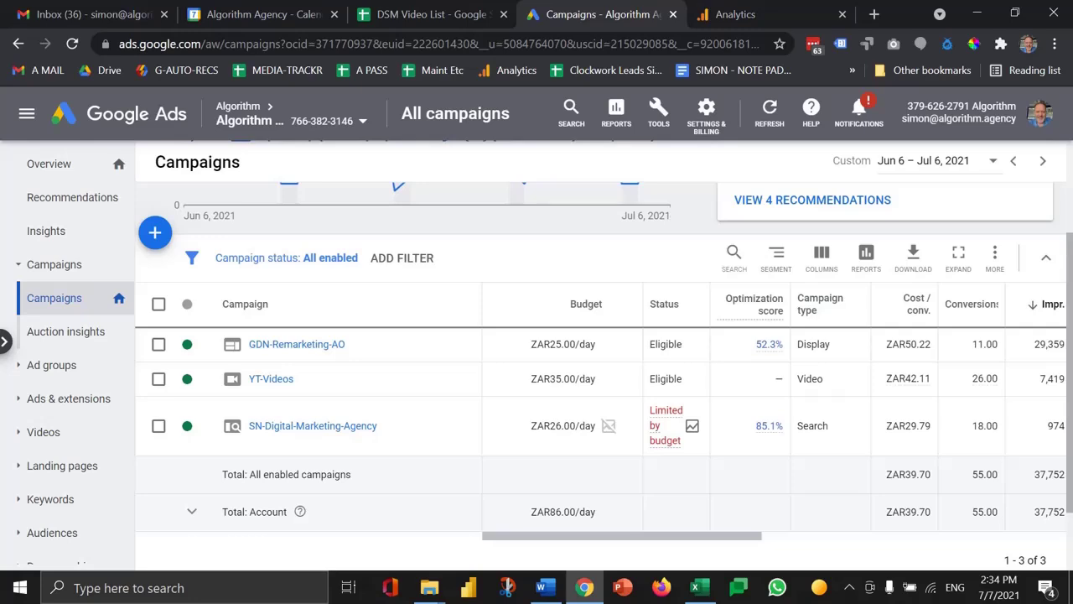
# Step: Set the Analytics Channels report date range to Jun 1 – Jul 6, 2021
pyautogui.click(784, 23)
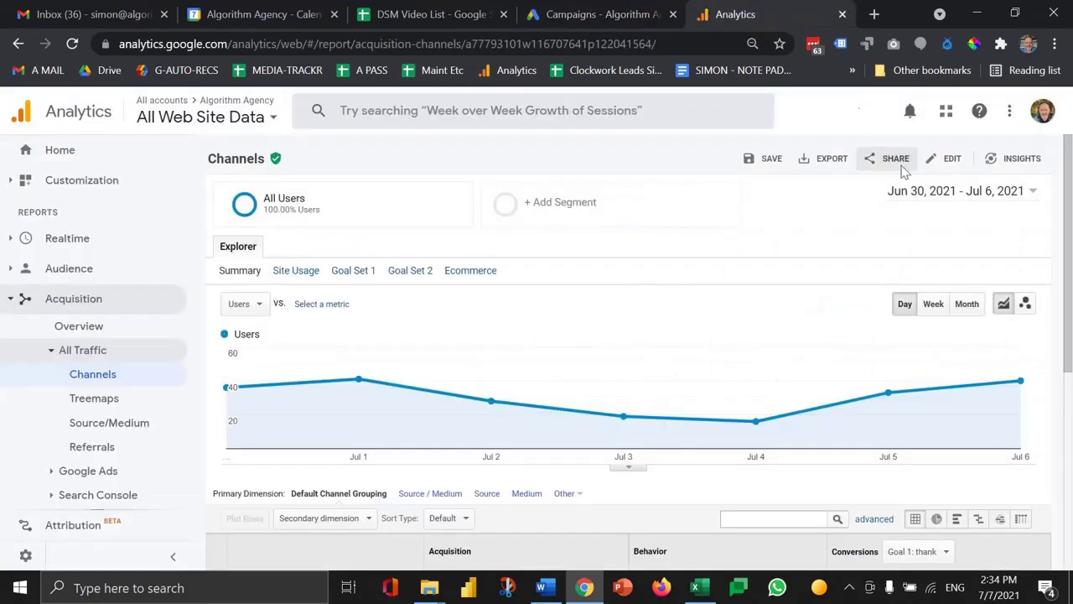
pyautogui.click(914, 192)
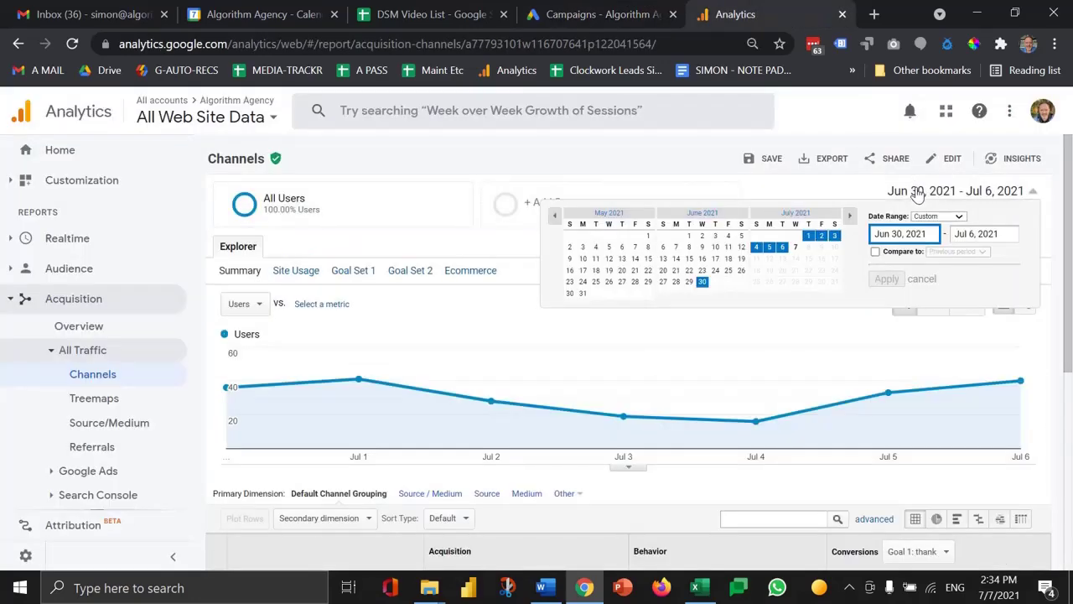
pyautogui.click(689, 236)
pyautogui.click(887, 280)
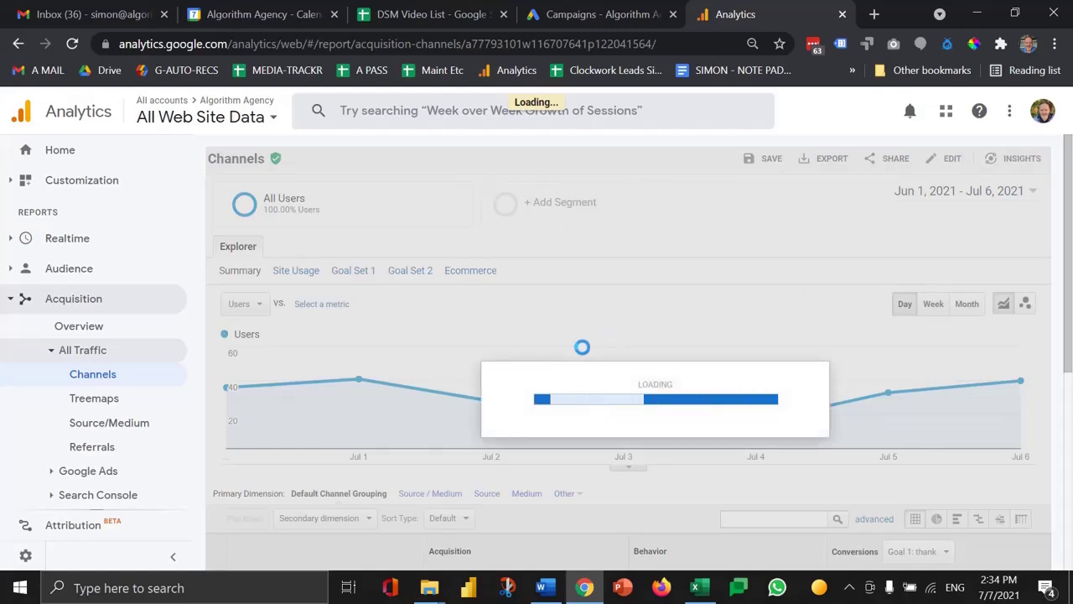
# Step: Count the report's conversions across All Goals, giving a 63.72% conversion rate and 924 completions
pyautogui.scroll(-5, 675, 318)
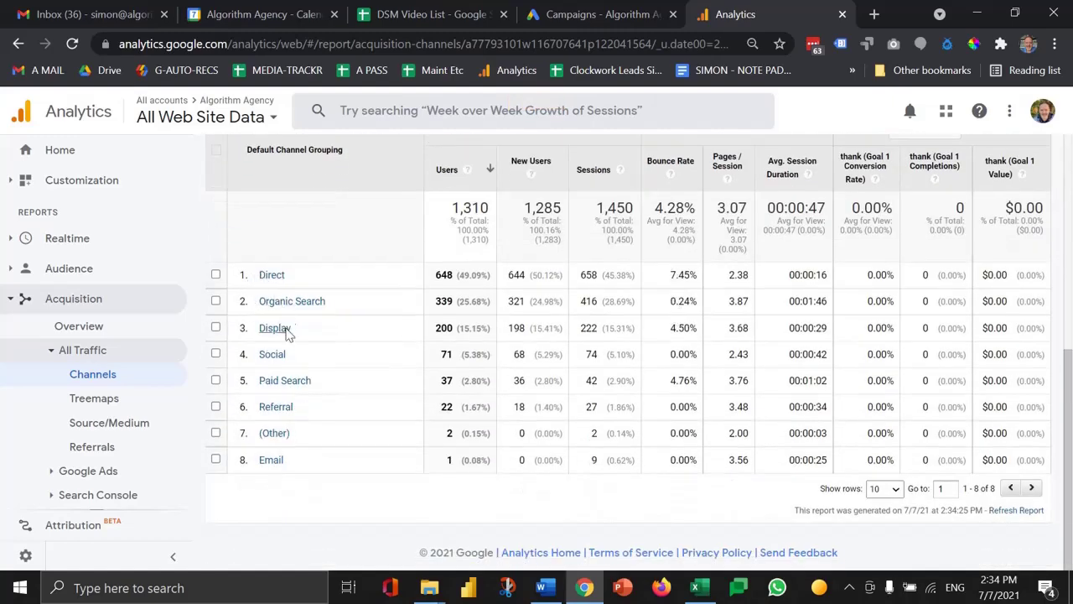
pyautogui.scroll(2, 1070, 202)
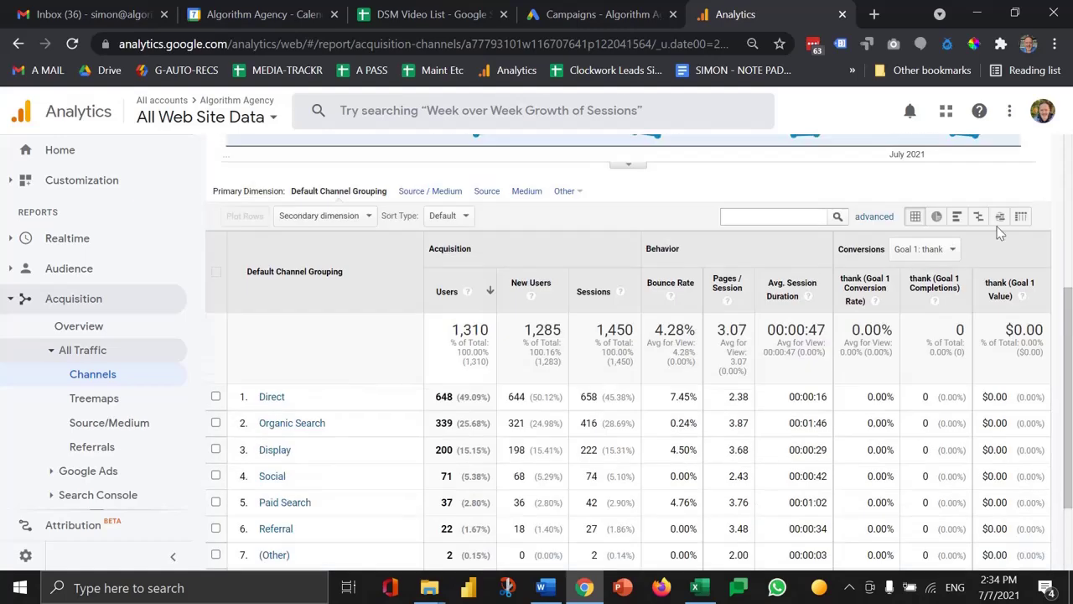
pyautogui.click(941, 251)
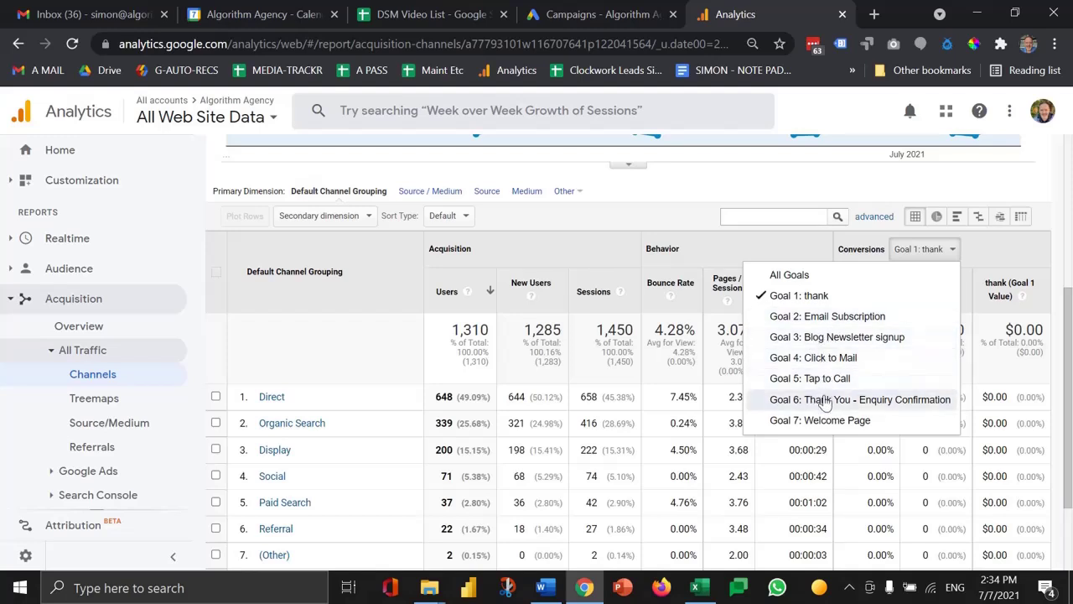
pyautogui.click(810, 276)
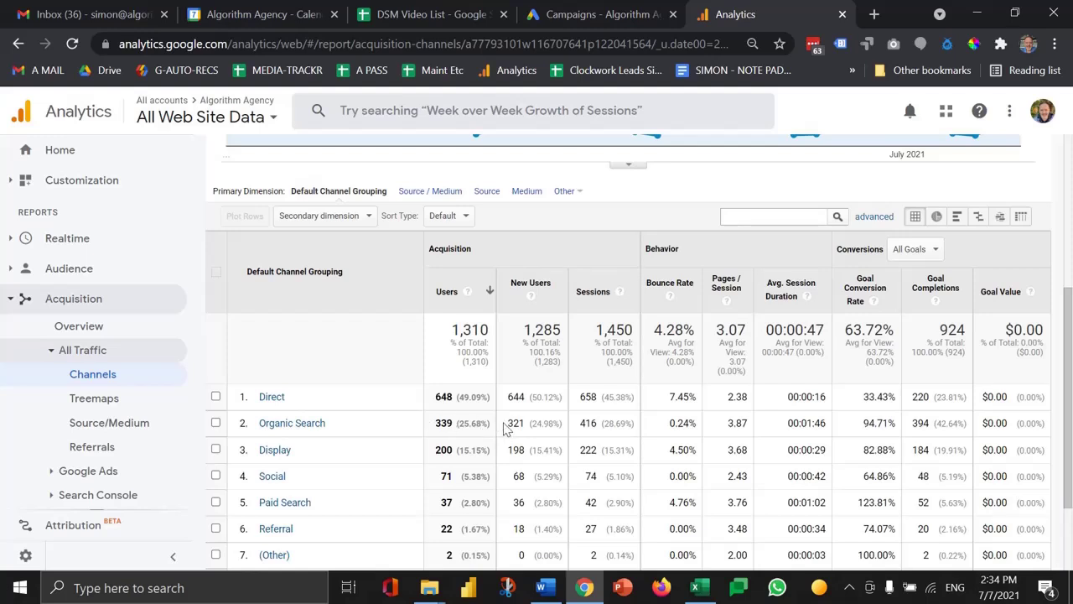
# Step: Show Google Ads campaign results for the last 60 days, May 9 – Jul 7, 2021
pyautogui.click(627, 6)
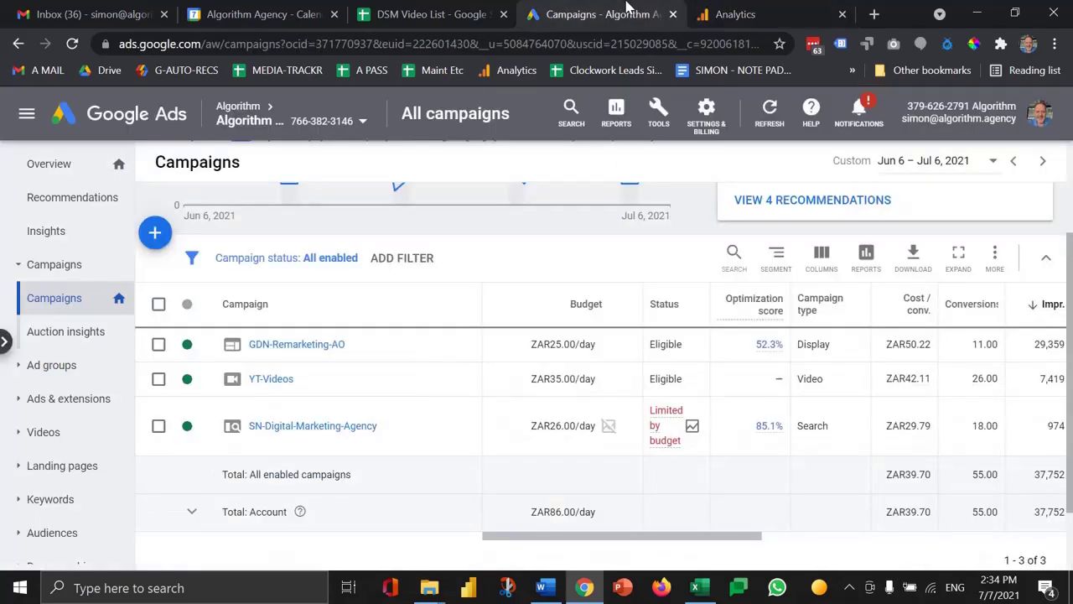
pyautogui.click(924, 165)
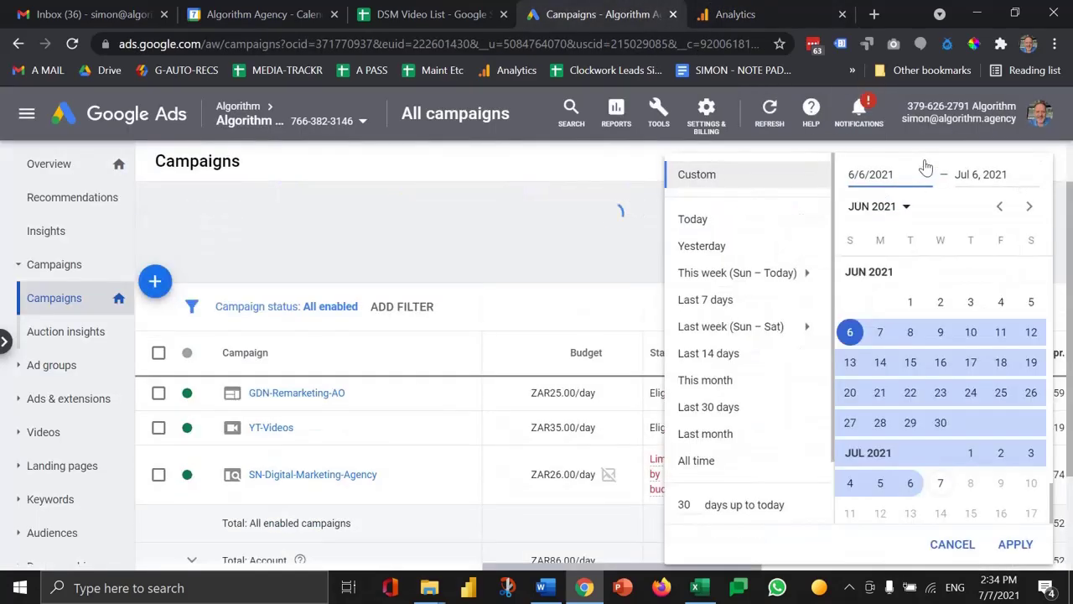
pyautogui.doubleClick(686, 504)
pyautogui.write('60')
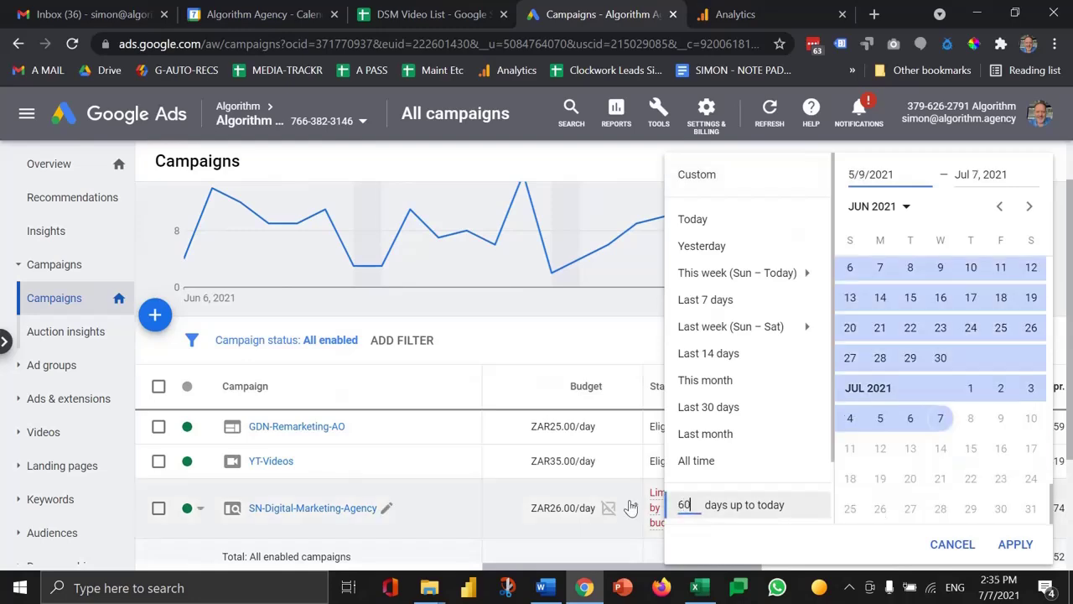
pyautogui.click(1015, 545)
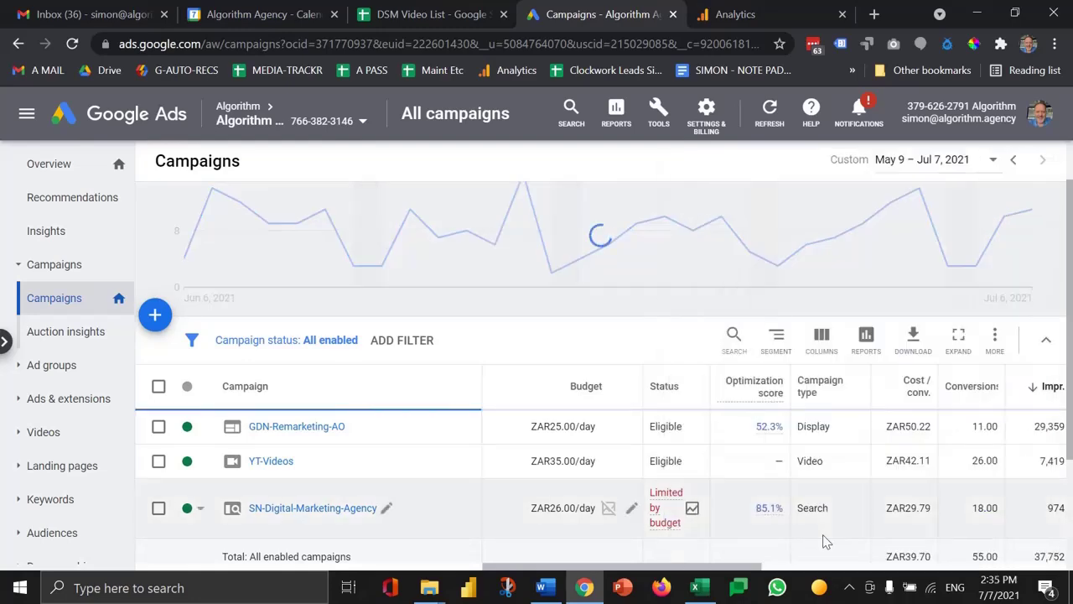
pyautogui.scroll(-5, 855, 531)
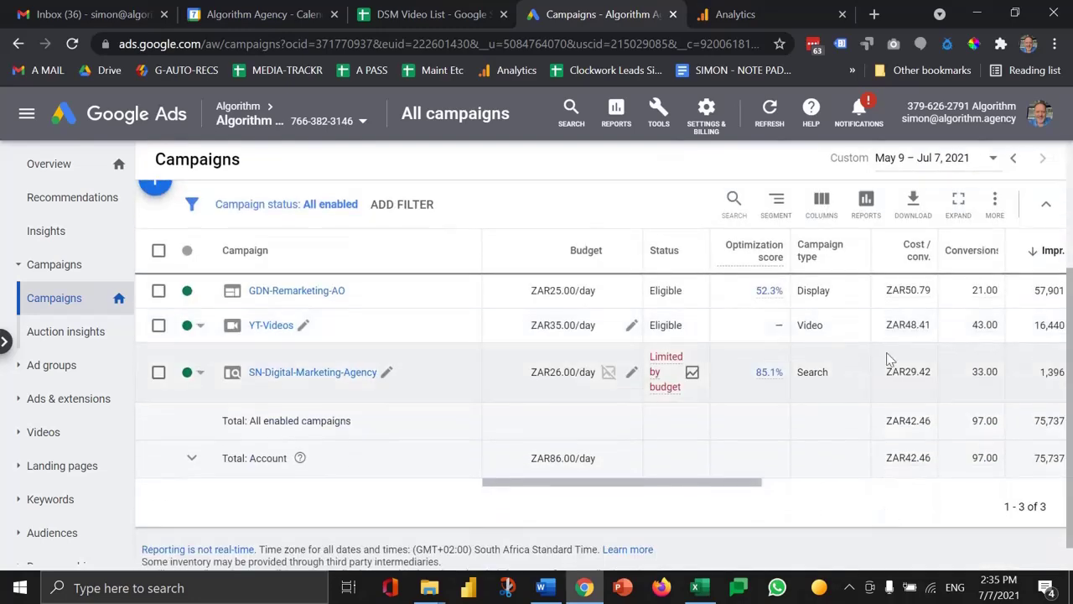
pyautogui.hscroll(3, 889, 352)
pyautogui.hscroll(3, 896, 344)
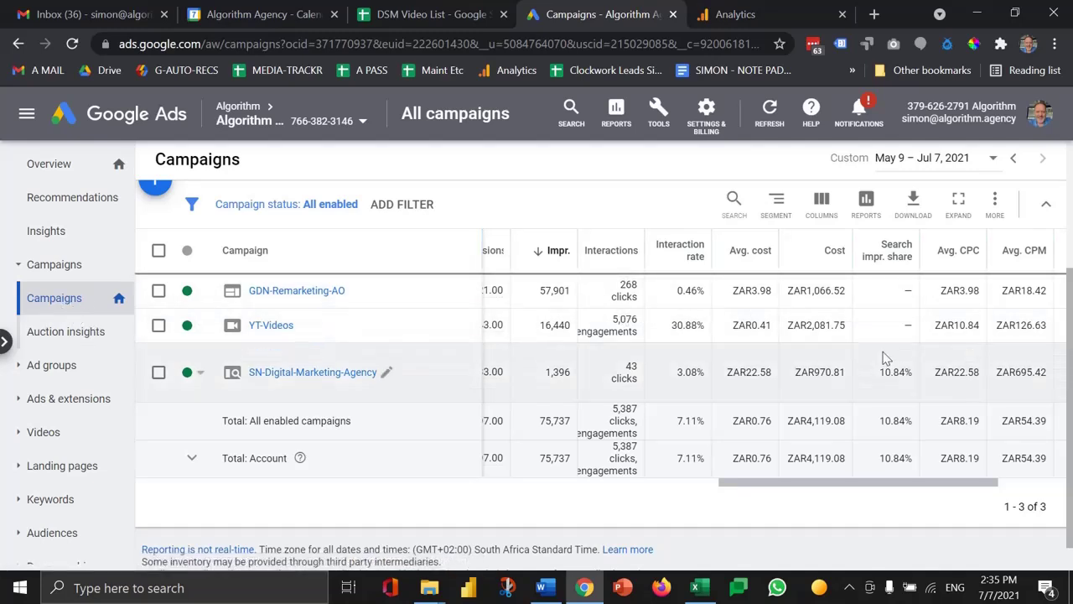
# Step: Review the campaign table's column set in Modify columns and apply it
pyautogui.click(823, 216)
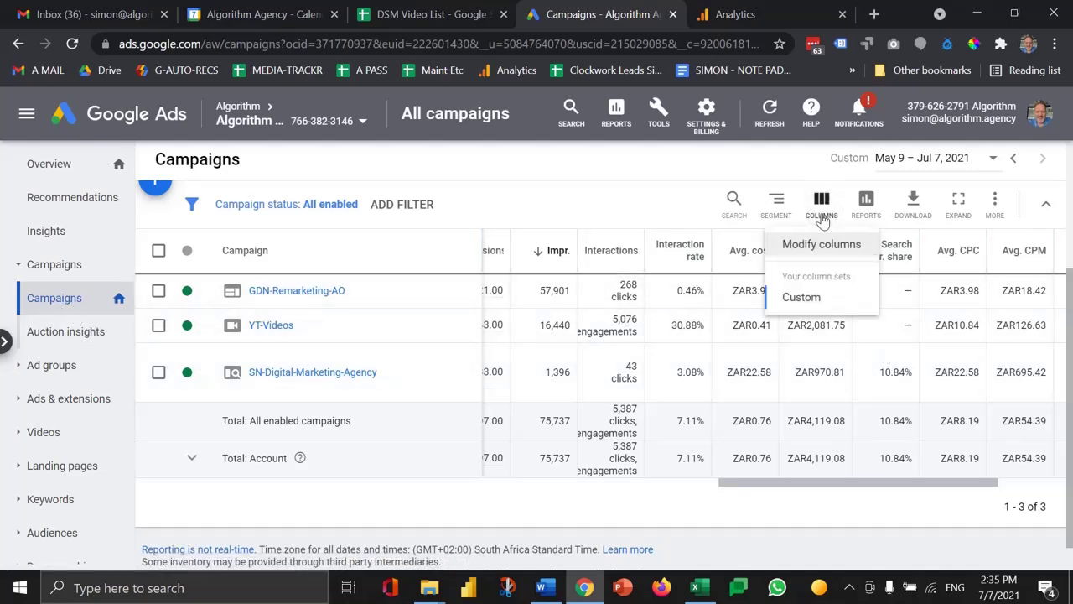
pyautogui.click(818, 248)
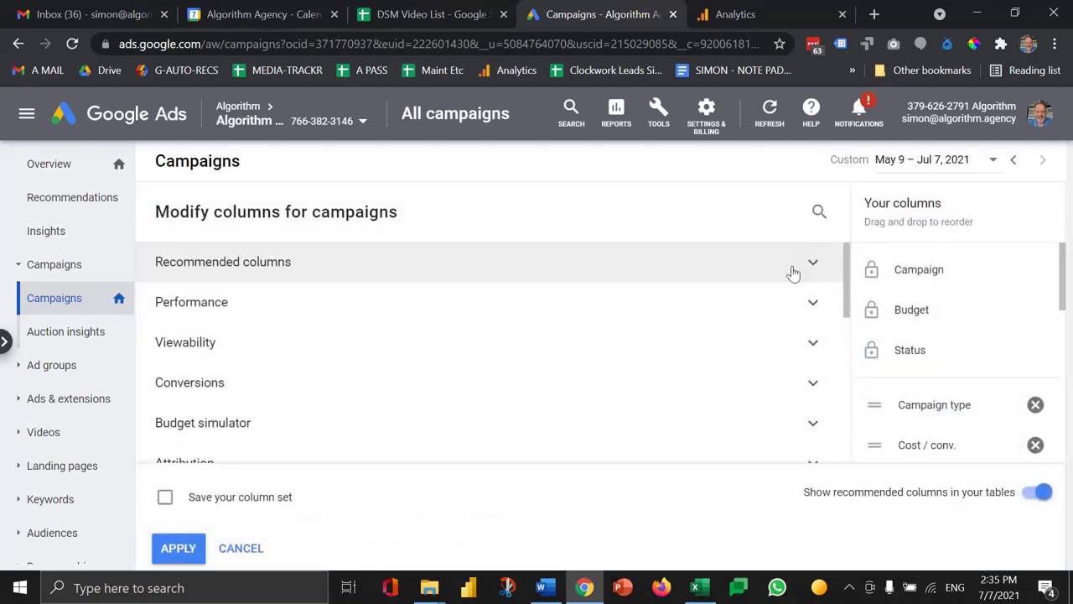
pyautogui.scroll(-2, 935, 361)
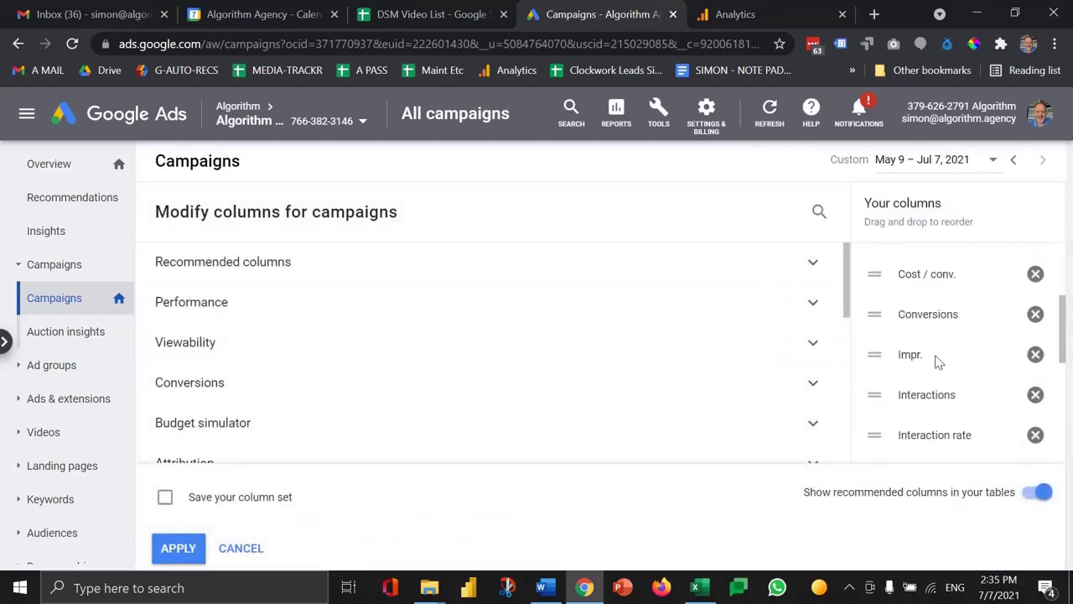
pyautogui.scroll(-4, 938, 361)
pyautogui.scroll(-1, 927, 306)
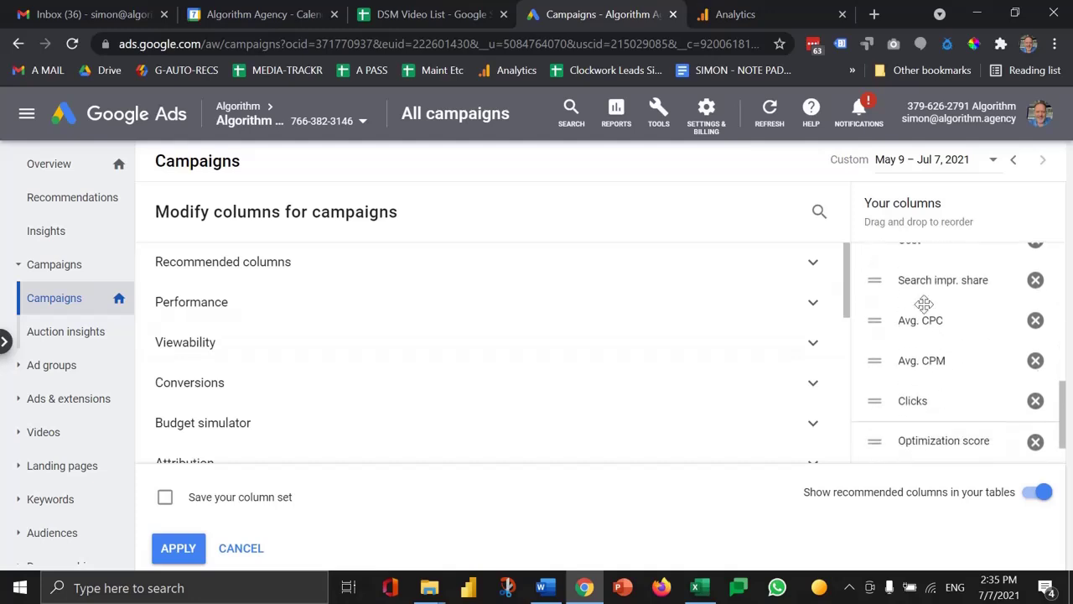
pyautogui.scroll(-1, 935, 305)
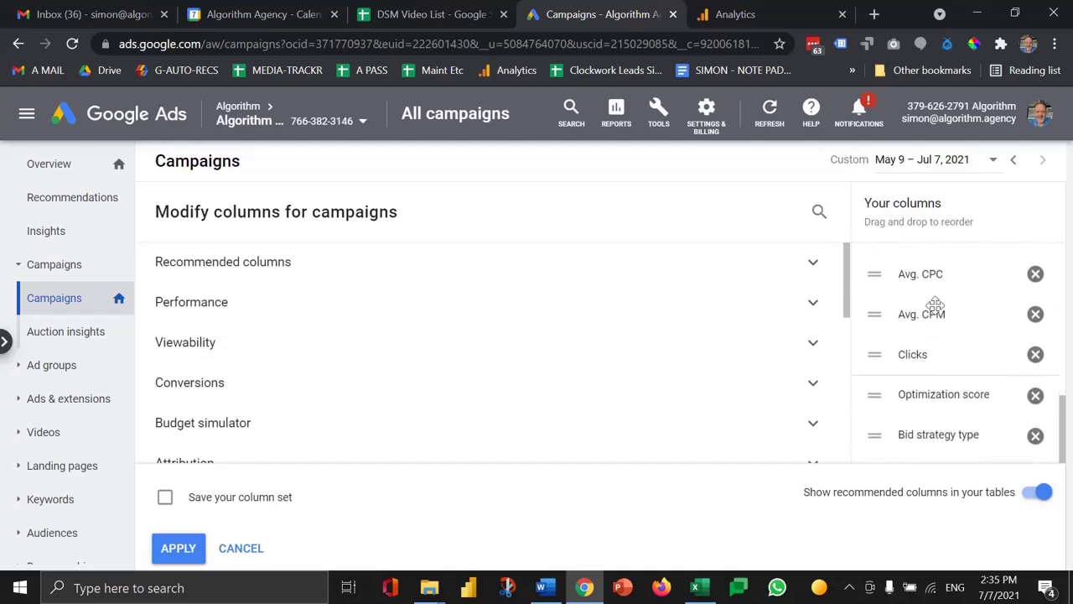
pyautogui.scroll(3, 935, 305)
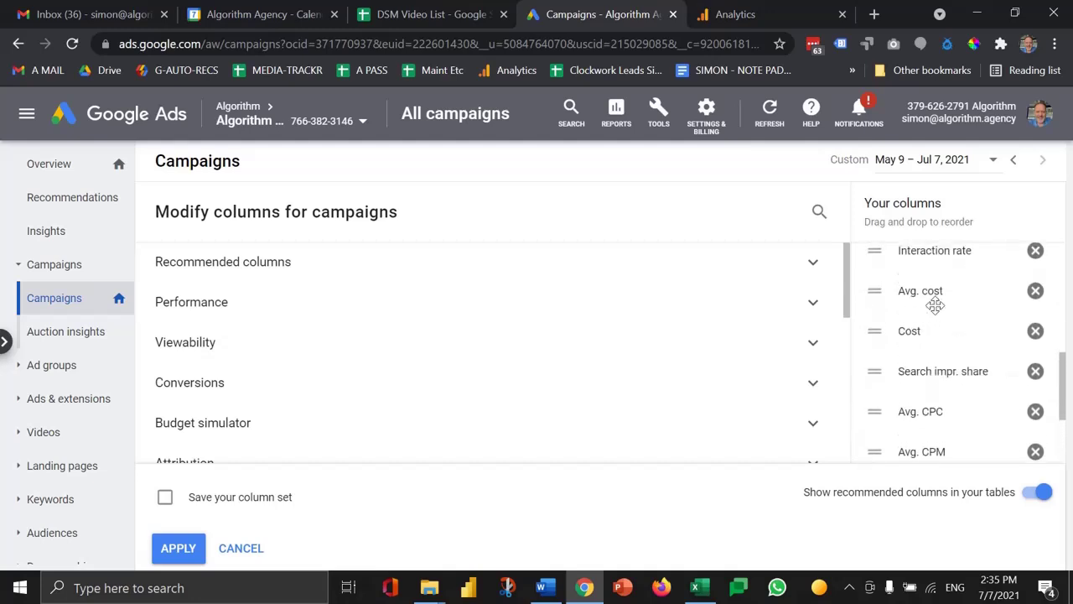
pyautogui.scroll(3, 935, 305)
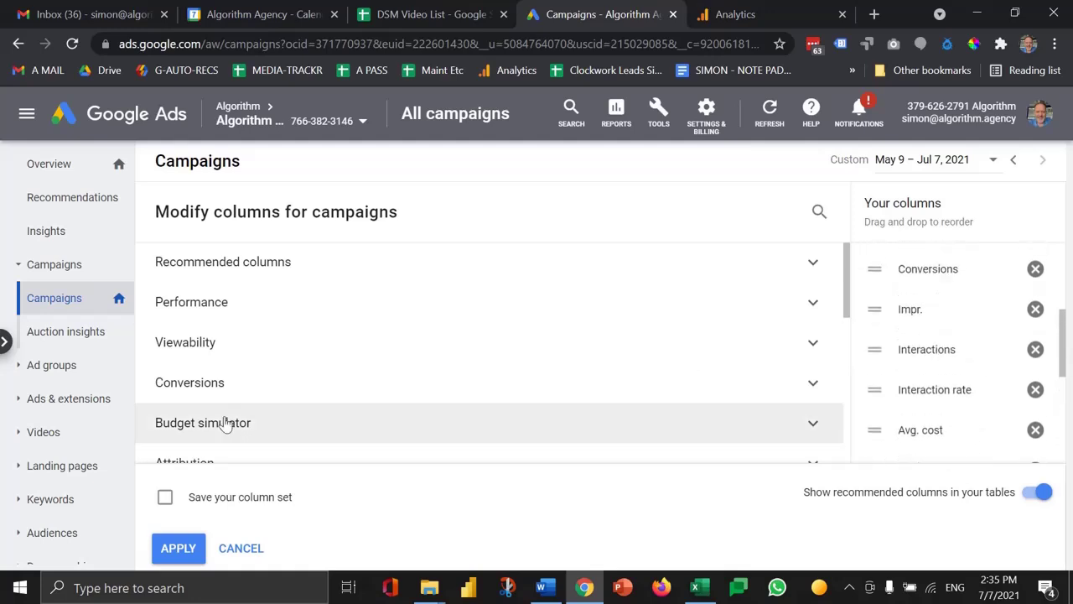
pyautogui.click(180, 557)
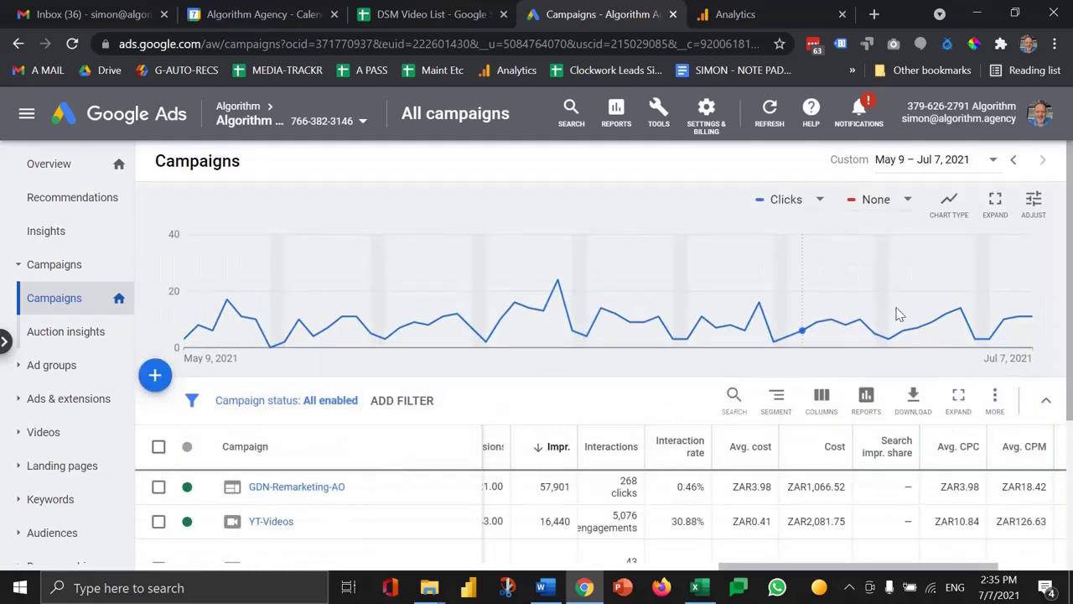
# Step: Download the campaign report as Campaign report (5).xlsx and open it in Excel
pyautogui.click(913, 399)
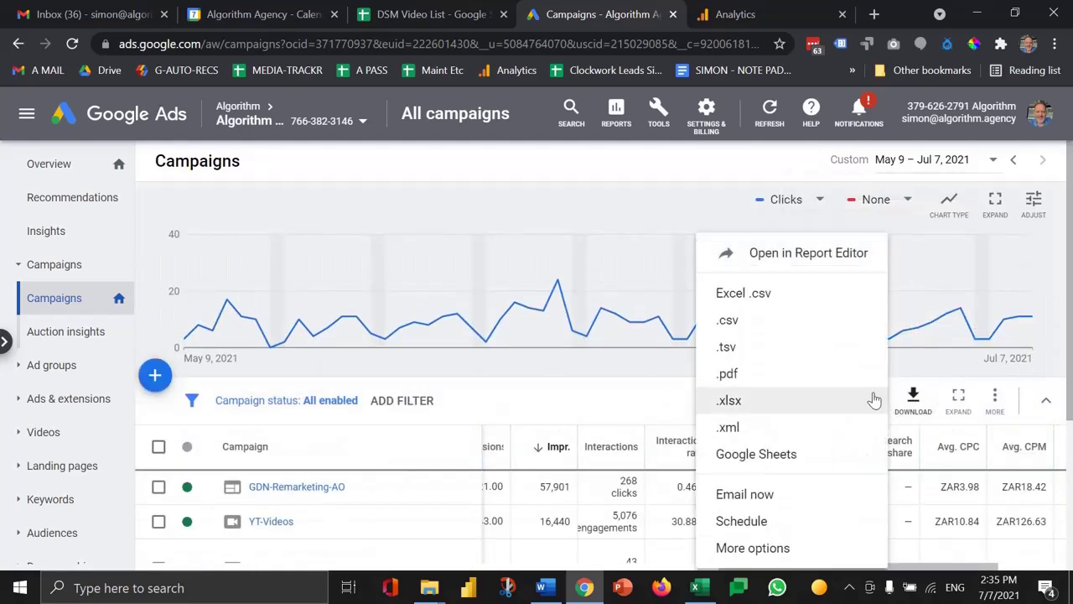
pyautogui.click(817, 405)
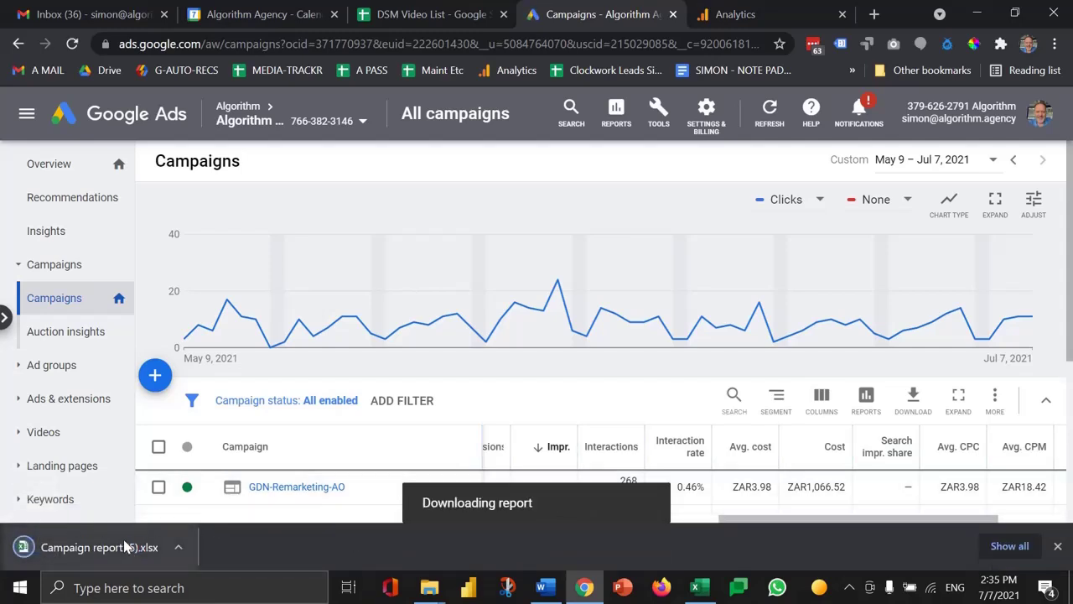
pyautogui.click(123, 540)
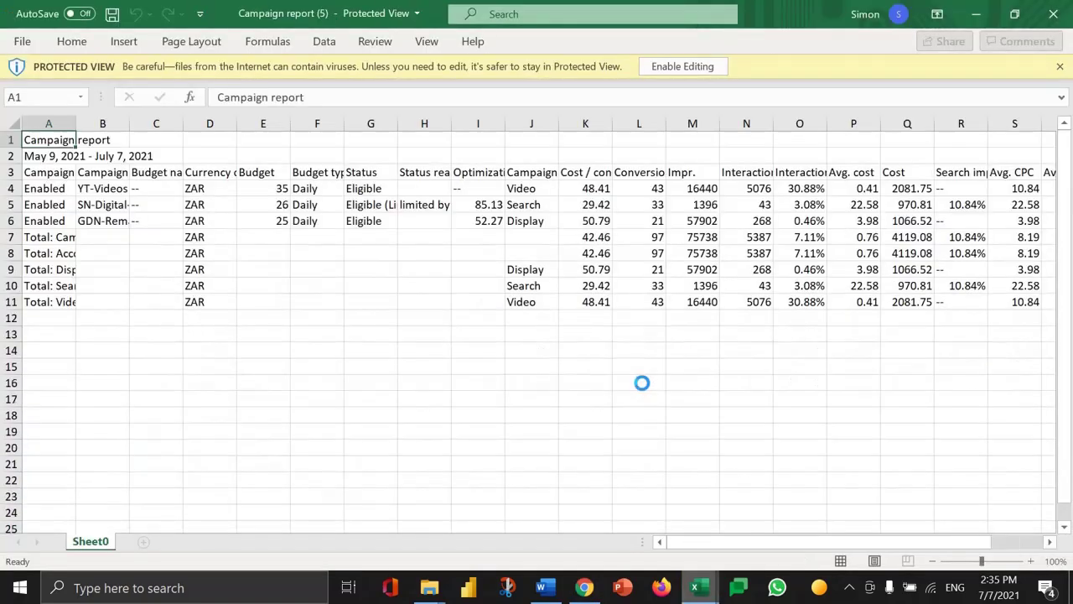
# Step: Enable editing and autofit column B to the campaign names
pyautogui.click(596, 353)
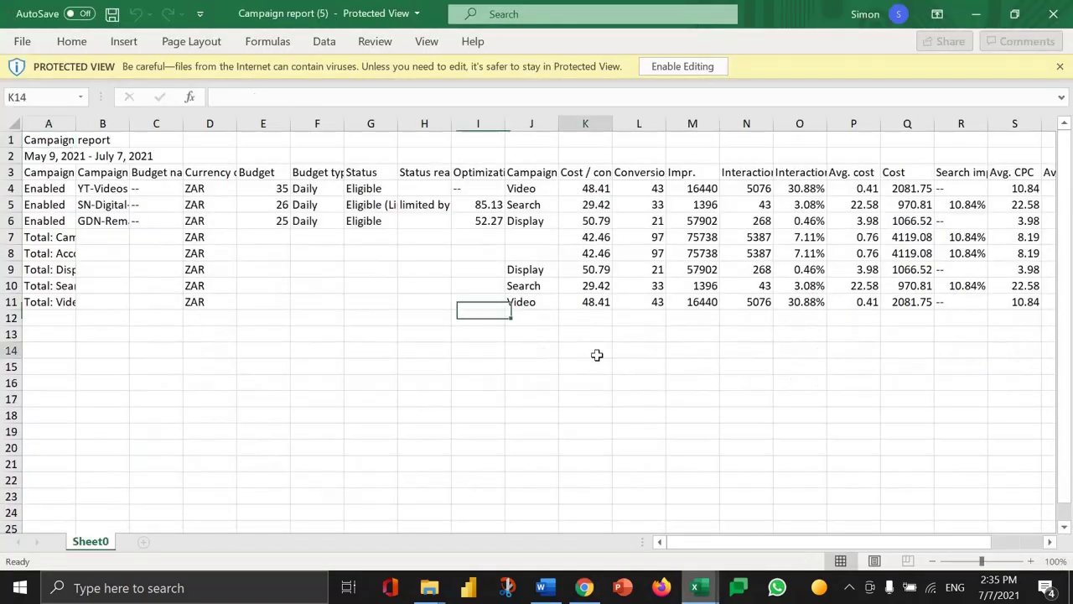
pyautogui.click(683, 66)
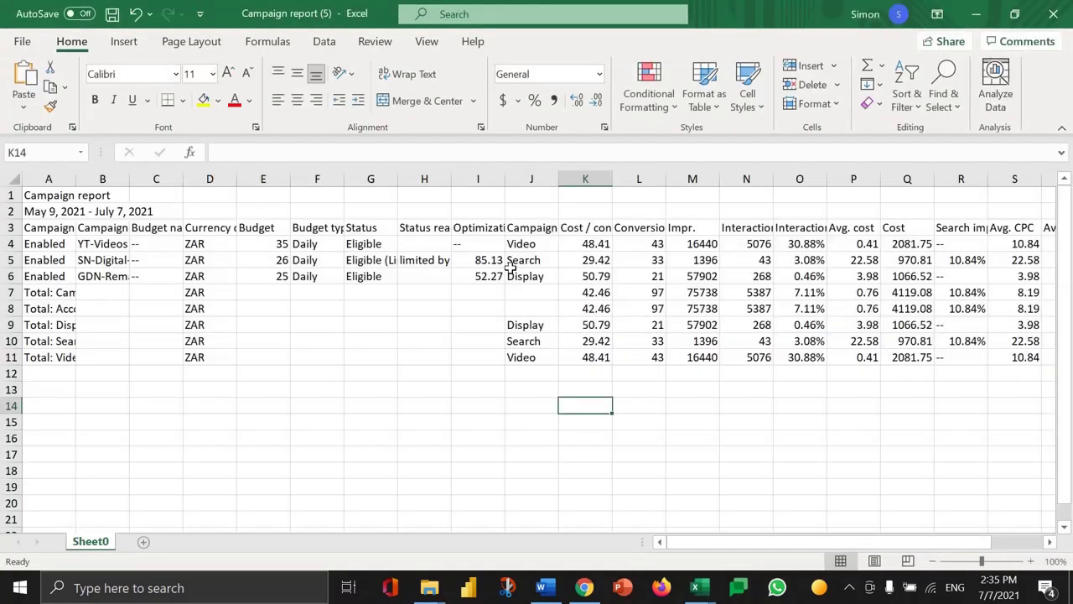
pyautogui.click(510, 271)
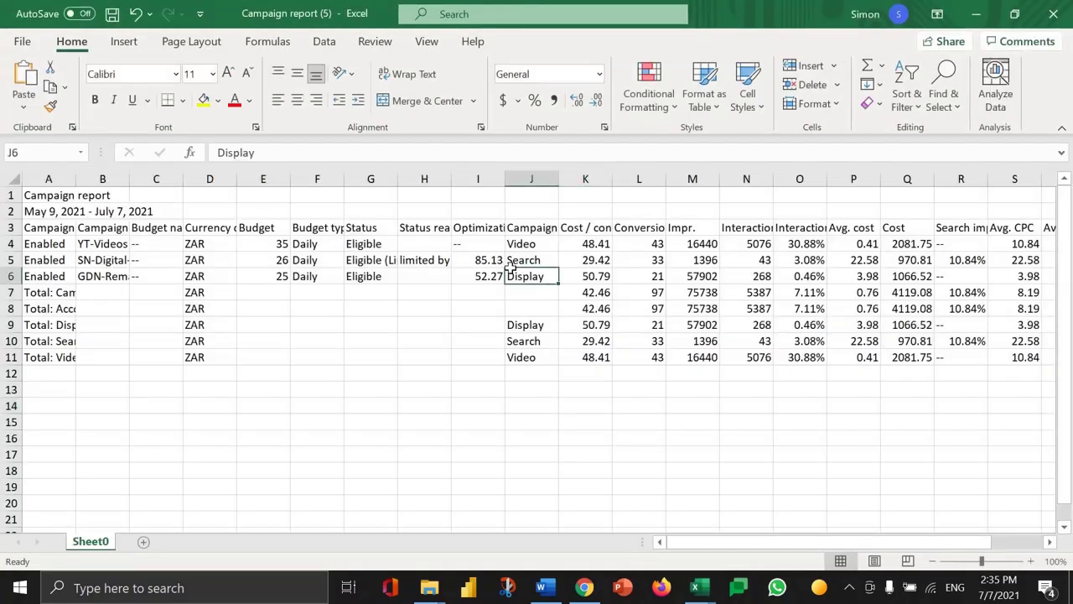
pyautogui.doubleClick(132, 178)
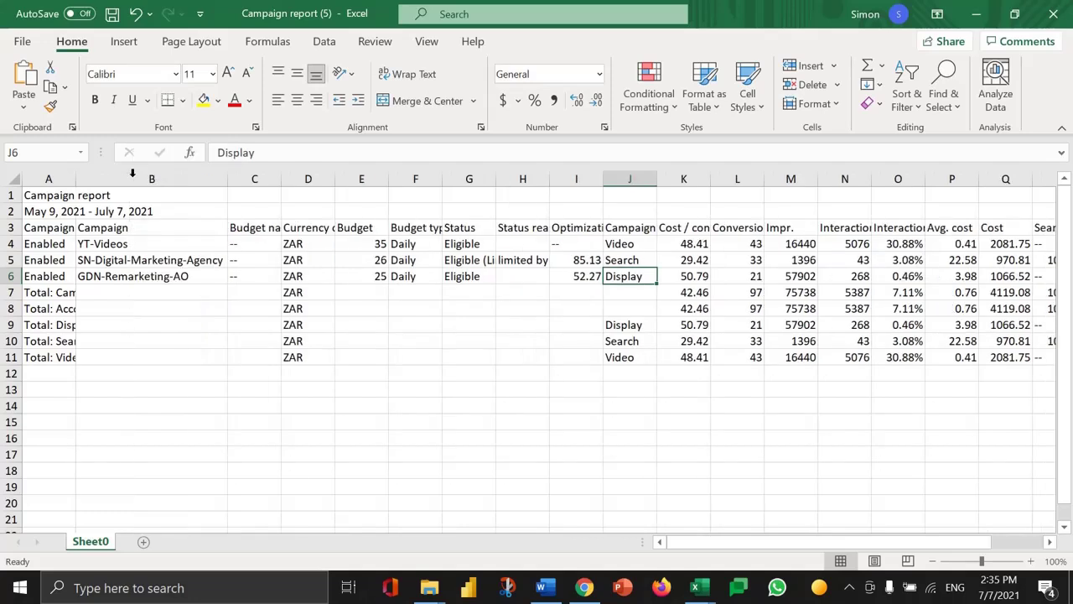
# Step: Delete the Budget name and Currency columns
pyautogui.click(265, 258)
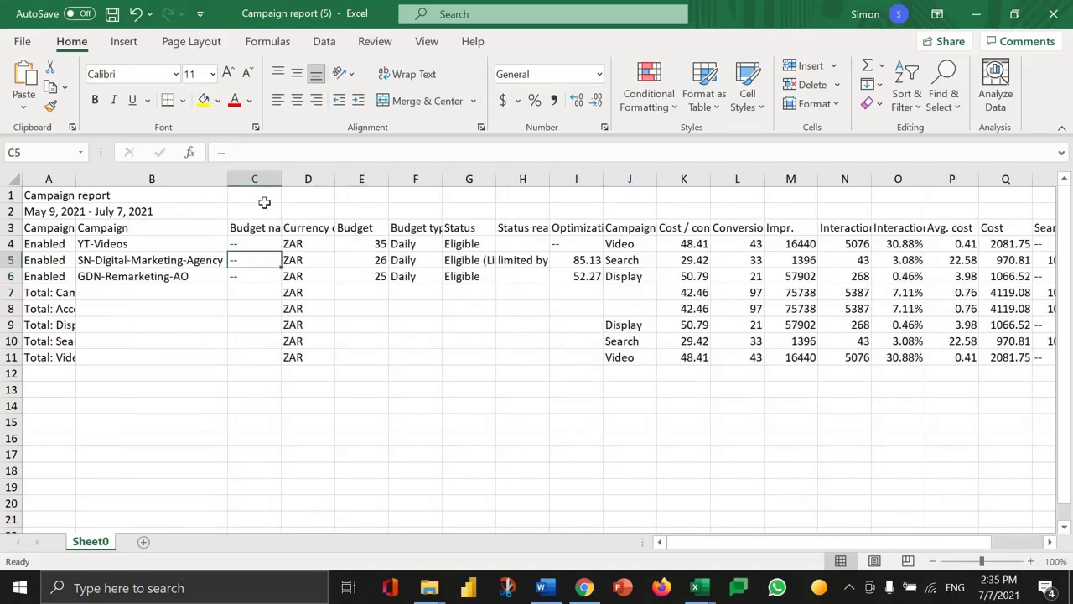
pyautogui.click(260, 177)
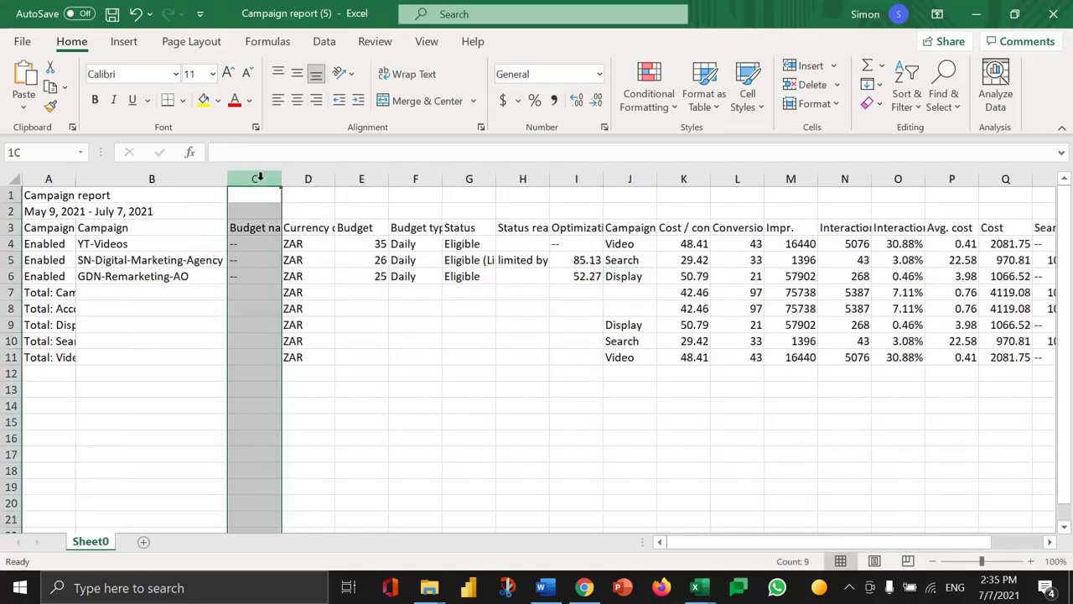
pyautogui.click(312, 178)
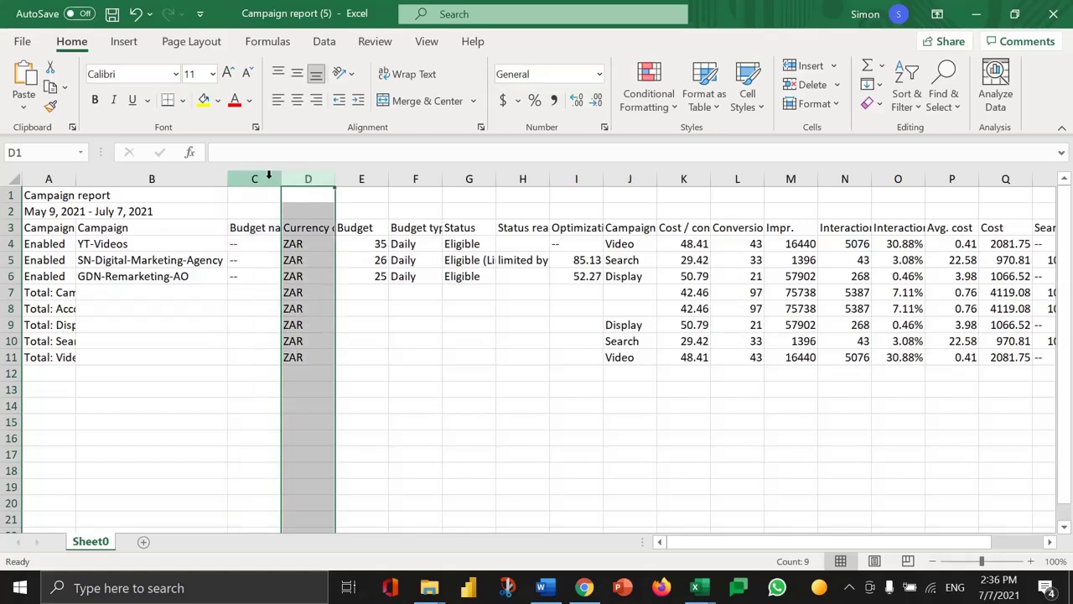
pyautogui.moveTo(266, 175); pyautogui.dragTo(304, 177)
pyautogui.click(358, 176)
pyautogui.rightClick(305, 177)
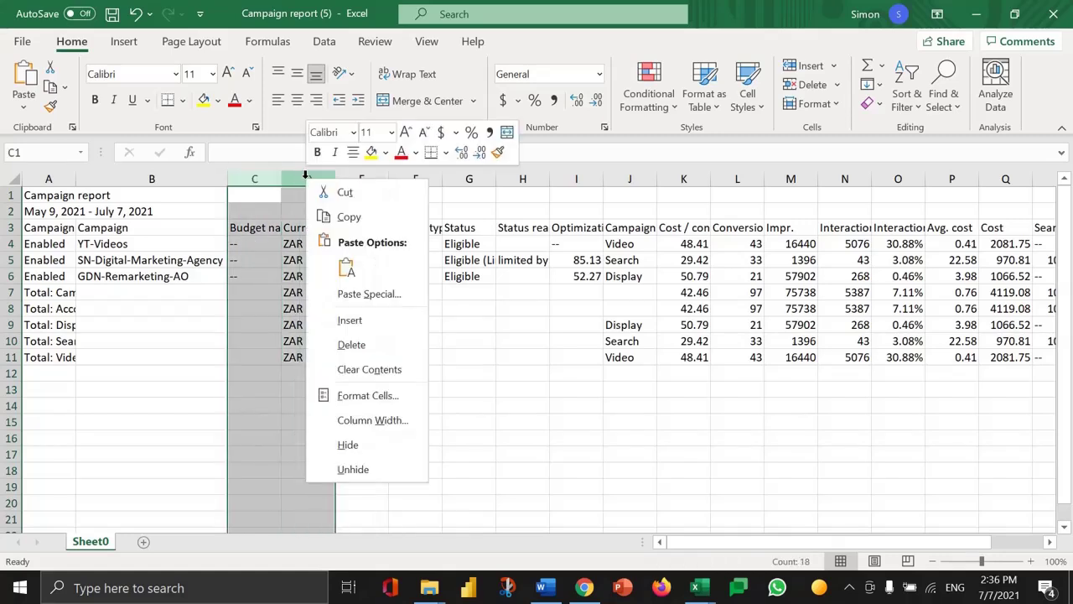
pyautogui.click(359, 344)
# Step: Delete the Budget type, Status, Status reason, Optimization score and Bid strategy type columns
pyautogui.click(296, 179)
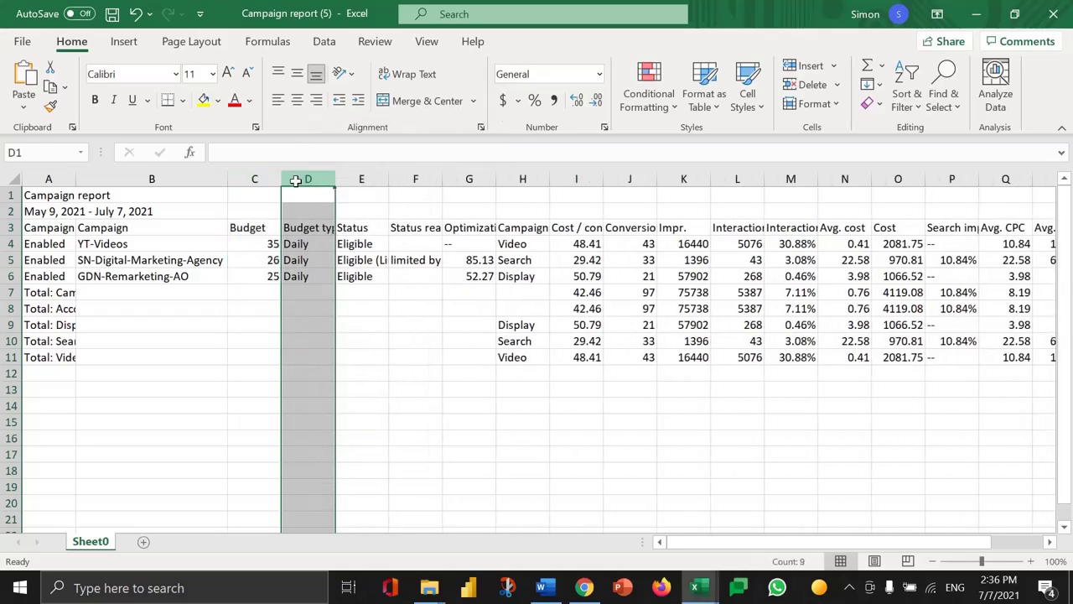
pyautogui.rightClick(296, 179)
pyautogui.click(349, 345)
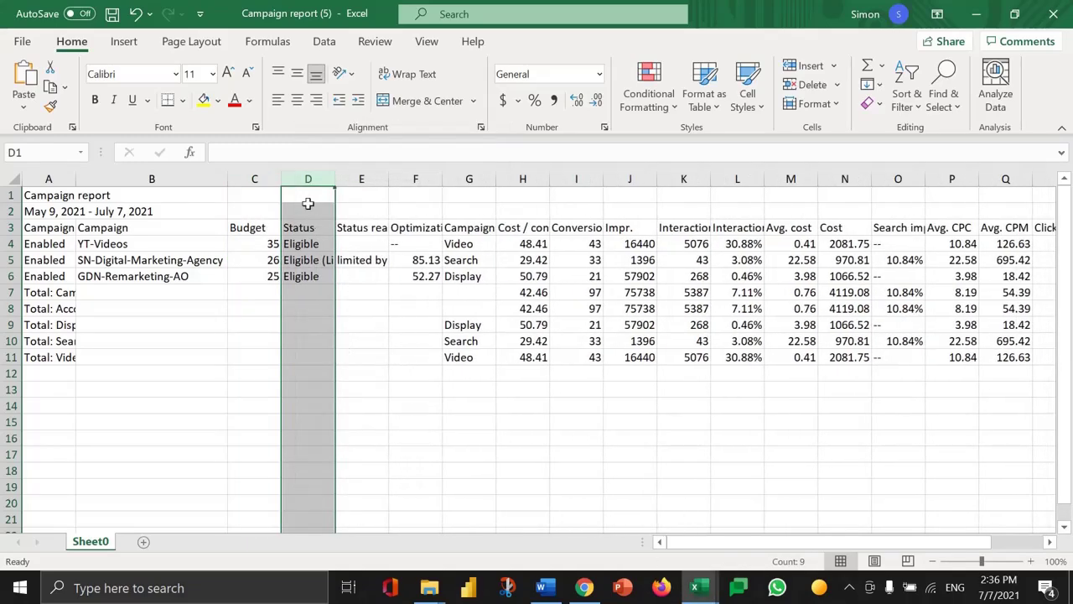
pyautogui.moveTo(309, 178); pyautogui.dragTo(432, 178)
pyautogui.rightClick(432, 179)
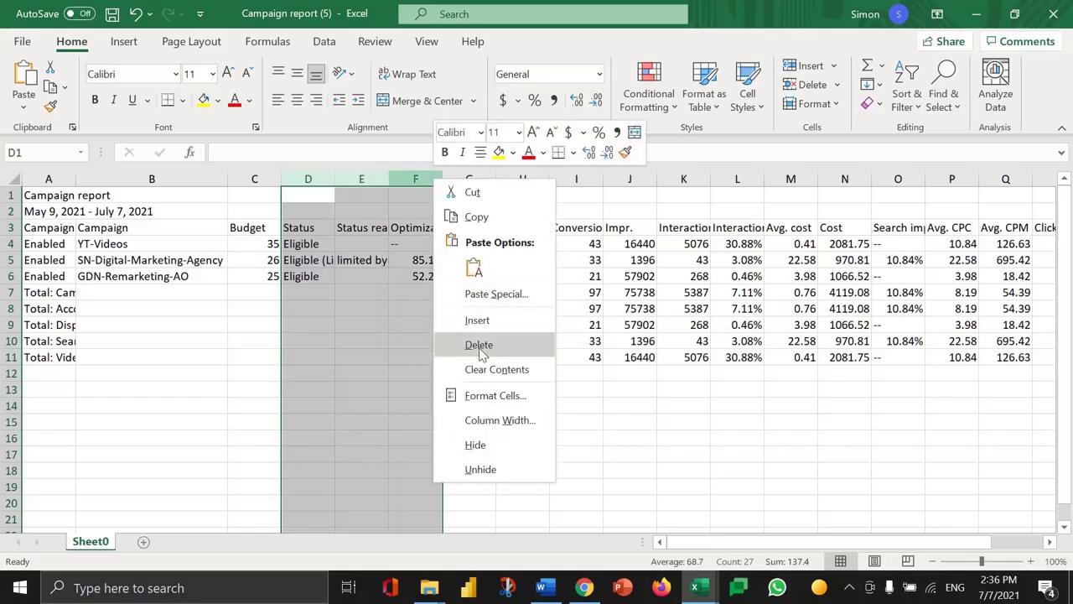
pyautogui.click(484, 346)
pyautogui.click(483, 359)
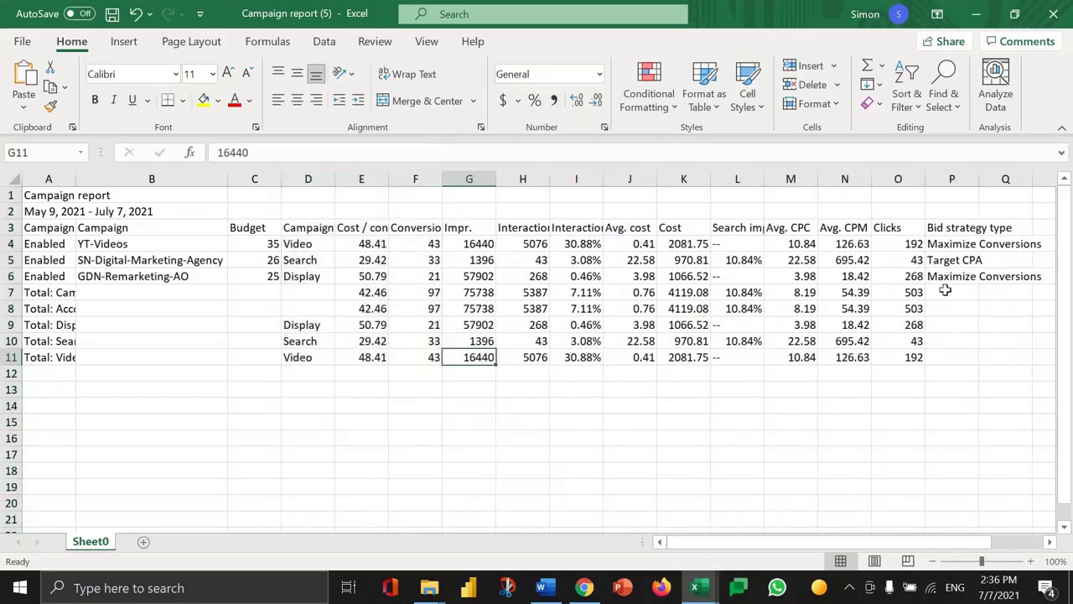
pyautogui.click(962, 178)
pyautogui.rightClick(962, 178)
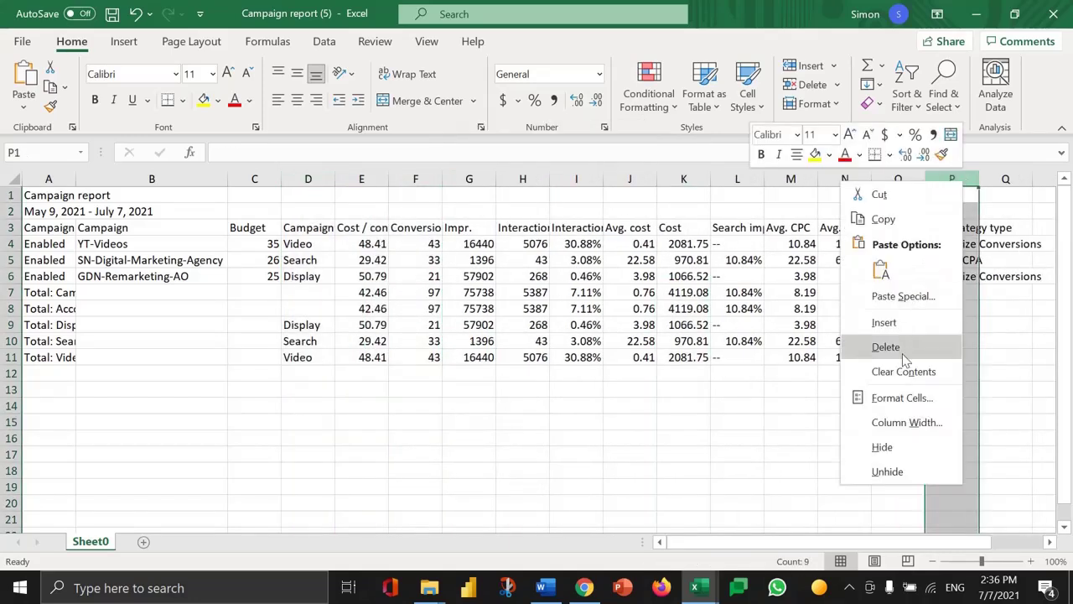
pyautogui.click(863, 346)
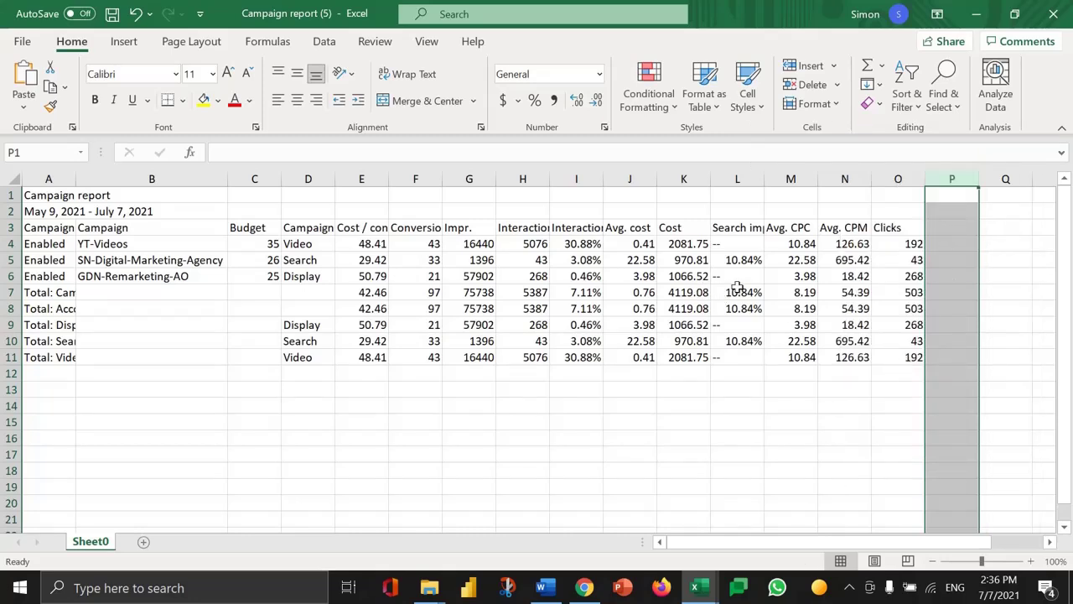
# Step: Bold the Cost, Search impr. share and Conversions figures in rows 3–11
pyautogui.moveTo(671, 227); pyautogui.dragTo(689, 357)
pyautogui.hotkey('ctrl', 'b')
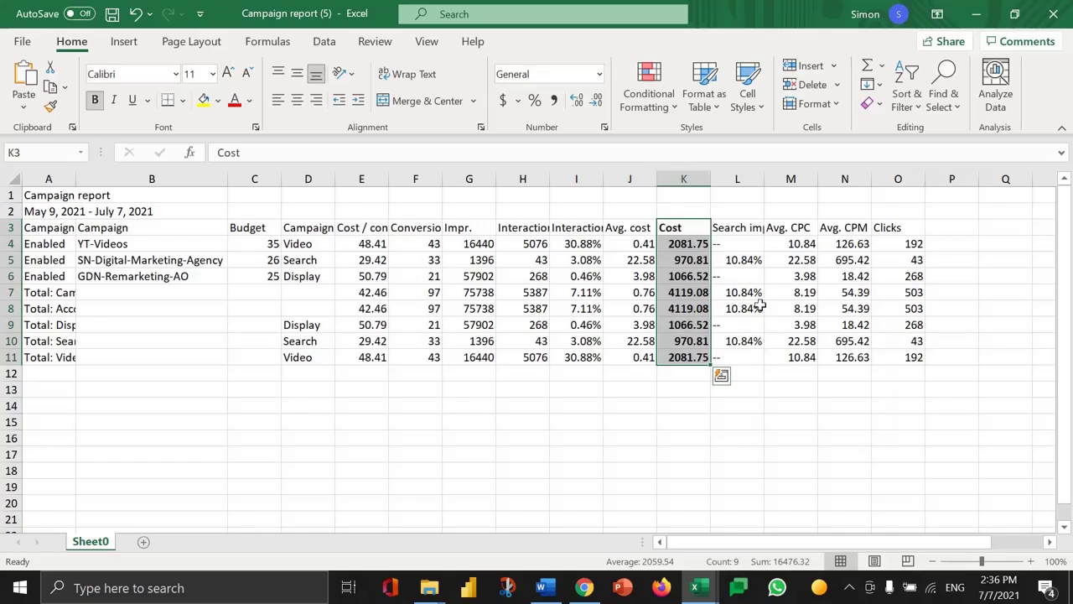
pyautogui.moveTo(743, 224); pyautogui.dragTo(738, 356)
pyautogui.hotkey('ctrl', 'b')
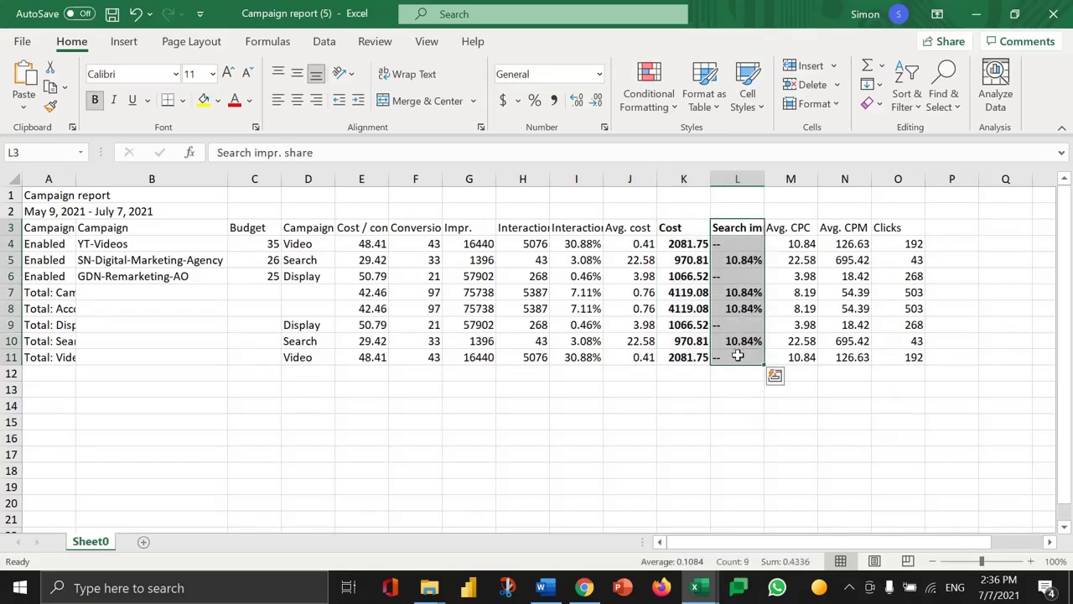
pyautogui.moveTo(420, 230); pyautogui.dragTo(416, 354)
pyautogui.hotkey('ctrl', 'b')
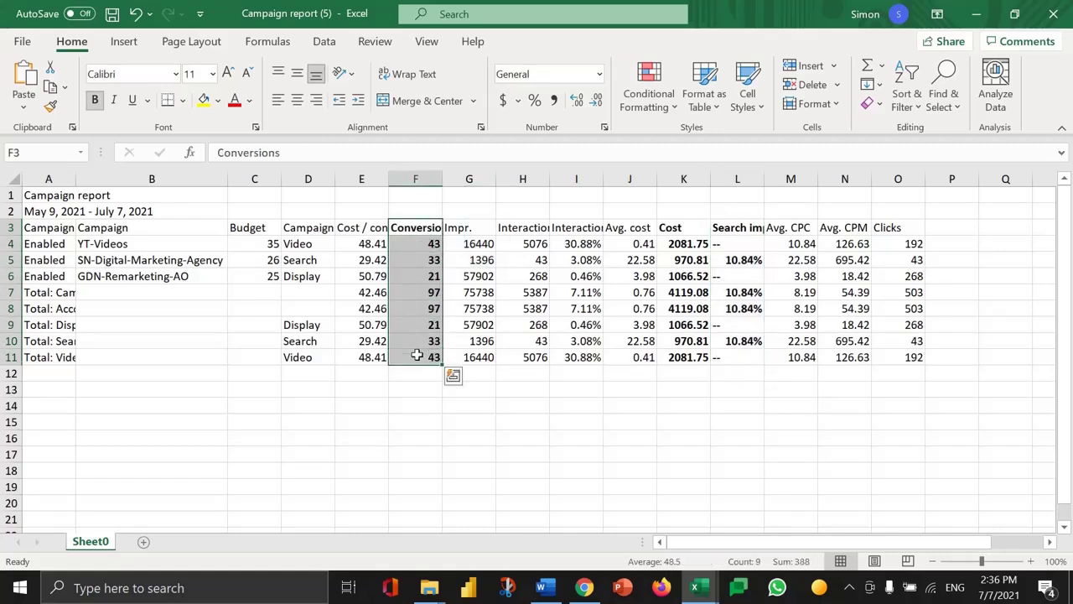
pyautogui.click(530, 324)
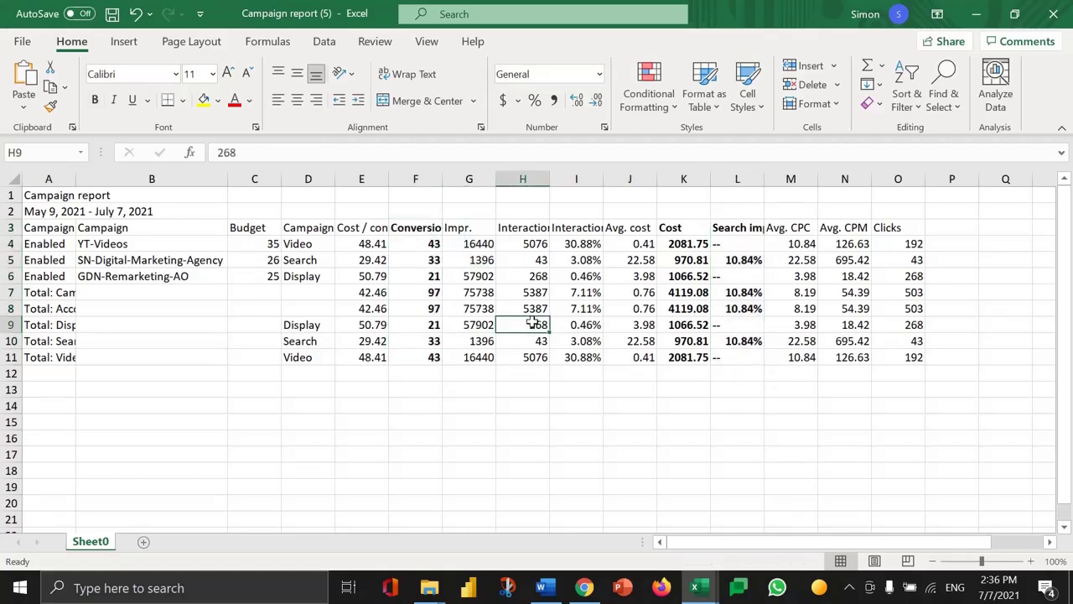
# Step: Delete the Total: Campaigns row and clear the Display, Search and Video total rows
pyautogui.click(10, 292)
pyautogui.rightClick(10, 291)
pyautogui.click(60, 429)
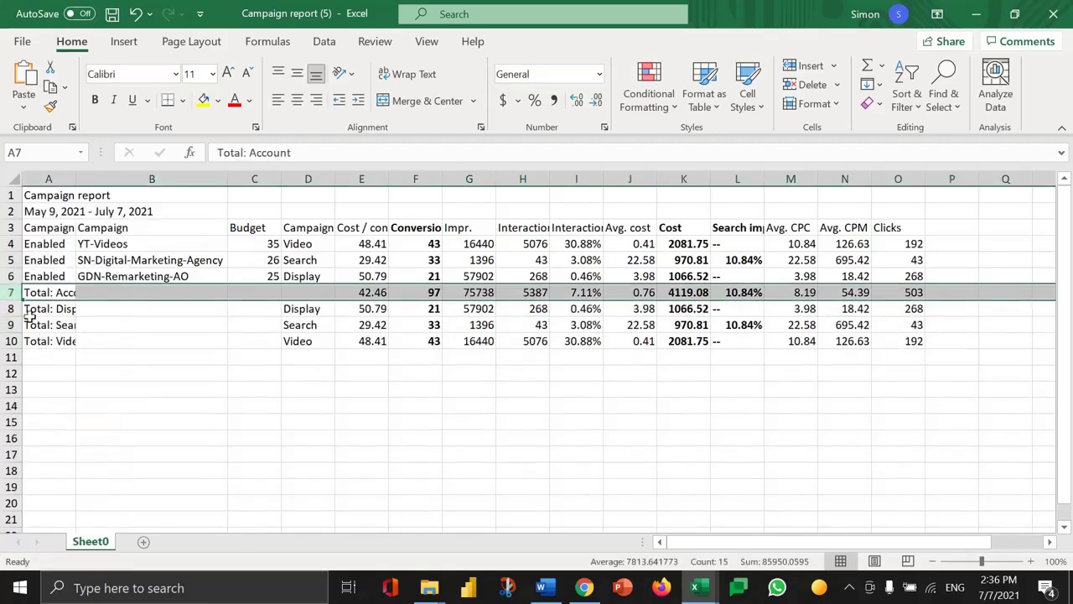
pyautogui.moveTo(10, 309); pyautogui.dragTo(10, 340)
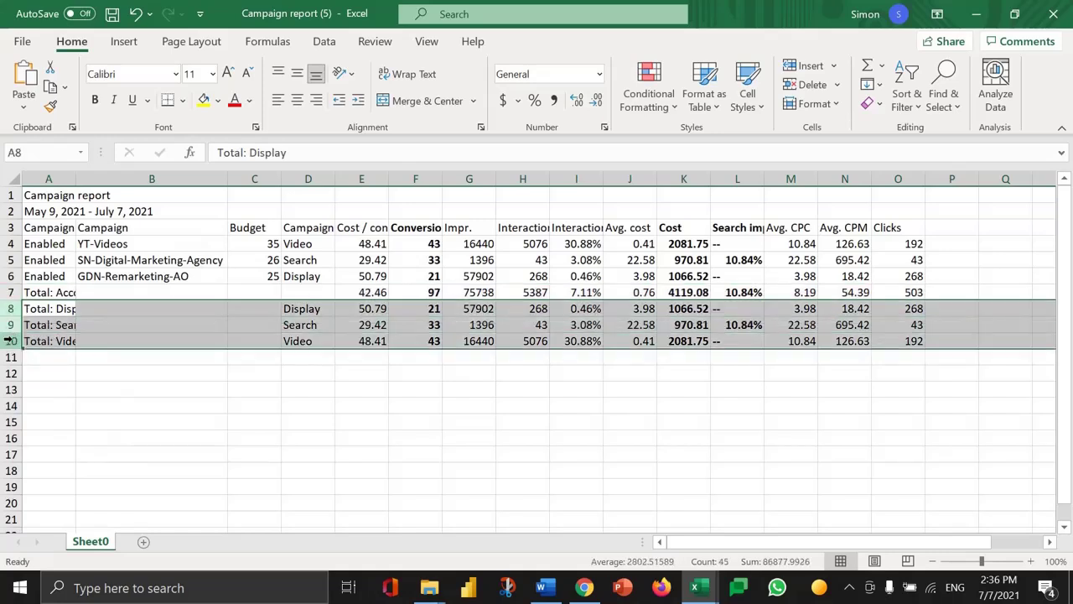
pyautogui.rightClick(10, 340)
pyautogui.click(67, 225)
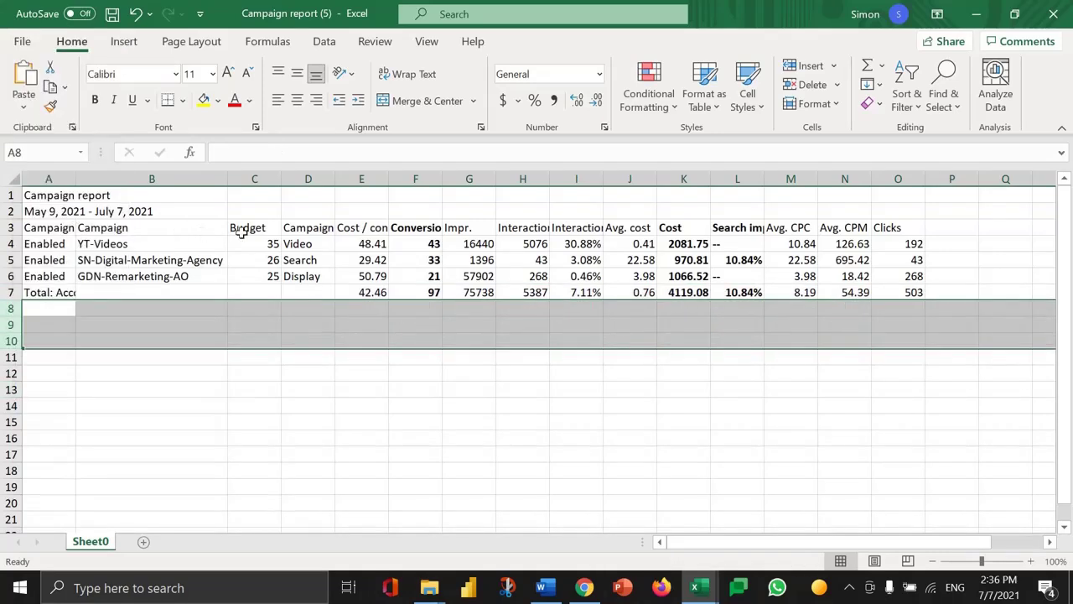
pyautogui.moveTo(288, 241); pyautogui.dragTo(291, 277)
pyautogui.click(558, 346)
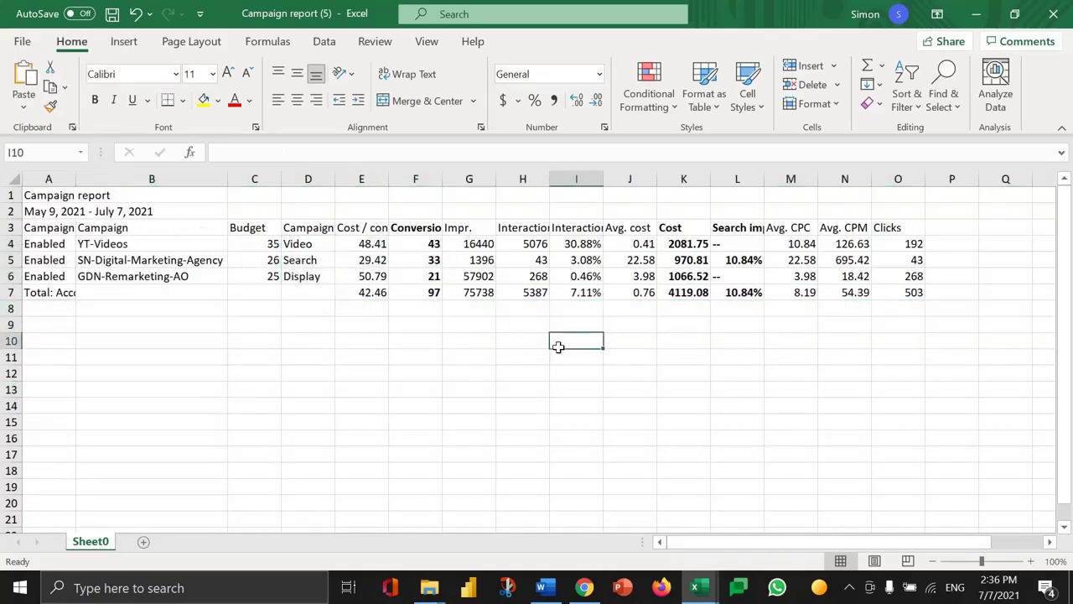
pyautogui.click(947, 227)
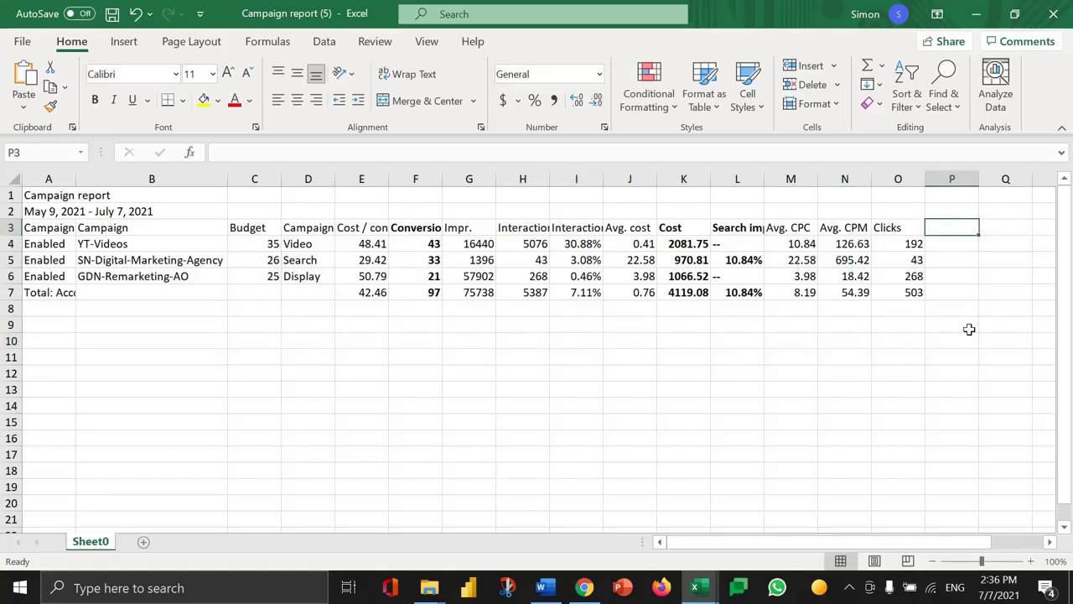
# Step: Add the headers % Cost in P3 and % Conv in Q3
pyautogui.write('%')
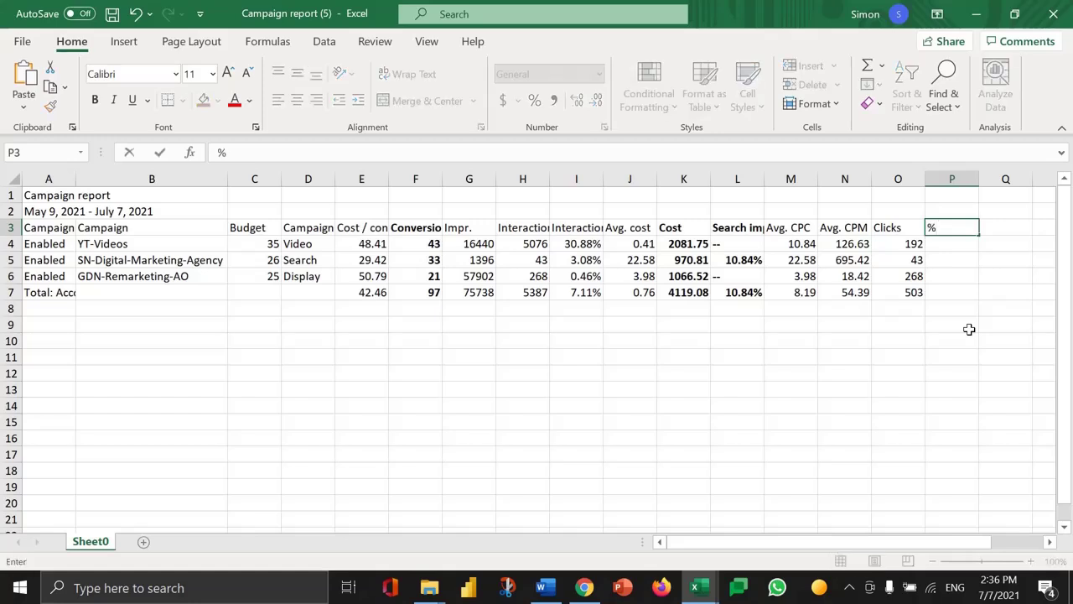
pyautogui.write(' Cost')
pyautogui.press('Return')
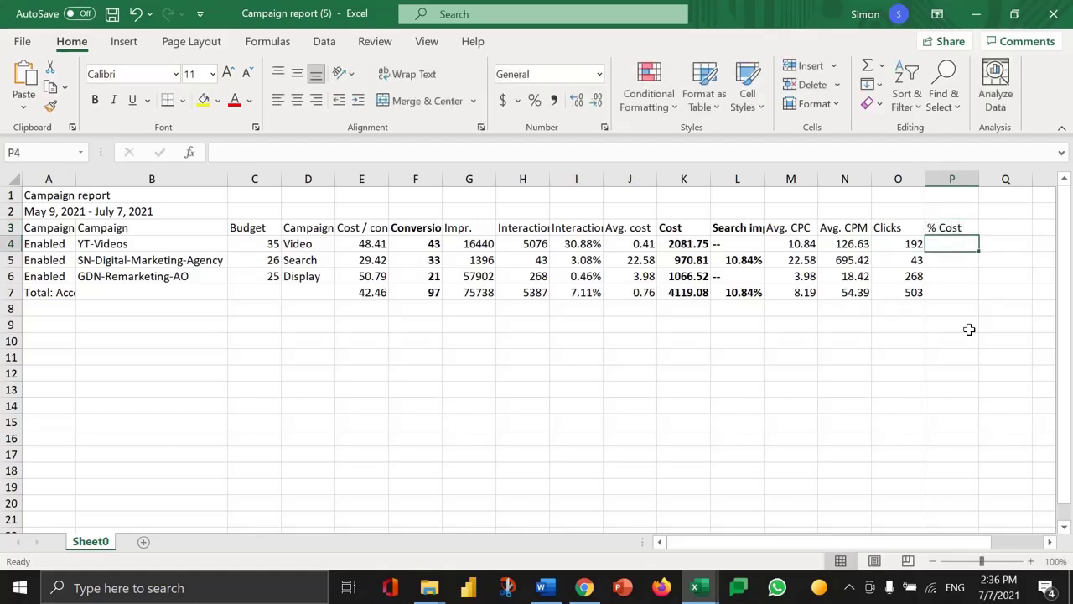
pyautogui.press('Up')
pyautogui.press('Right')
pyautogui.write('% Commi')
pyautogui.press('BackSpace')
pyautogui.press('BackSpace')
pyautogui.press('BackSpace')
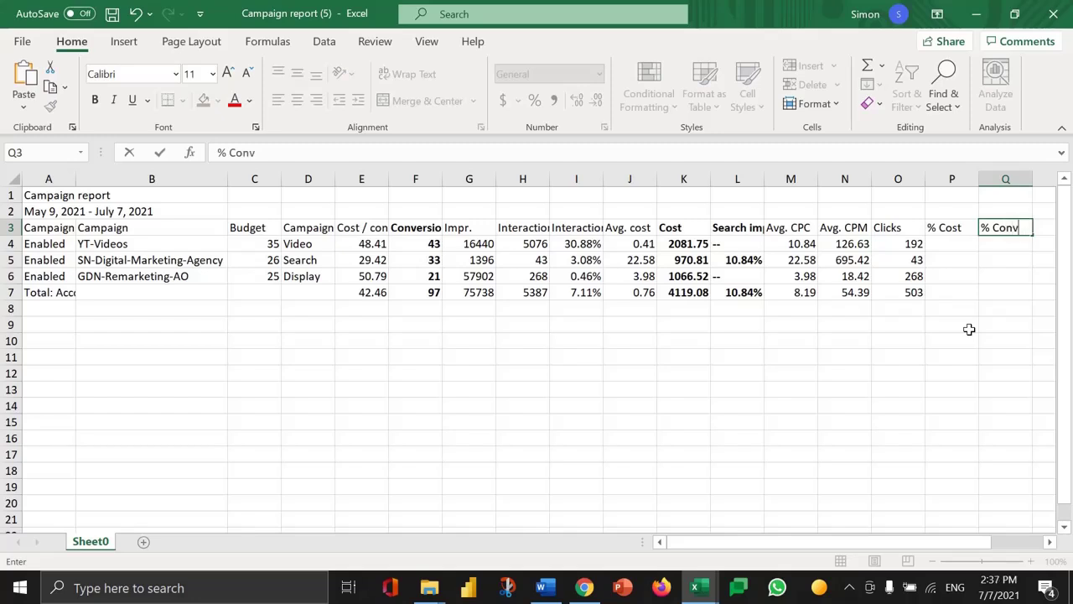
pyautogui.write('nv')
pyautogui.press('Return')
# Step: Enter =K4/$K$7 in P4 for YT-Videos' share of total cost
pyautogui.press('Left')
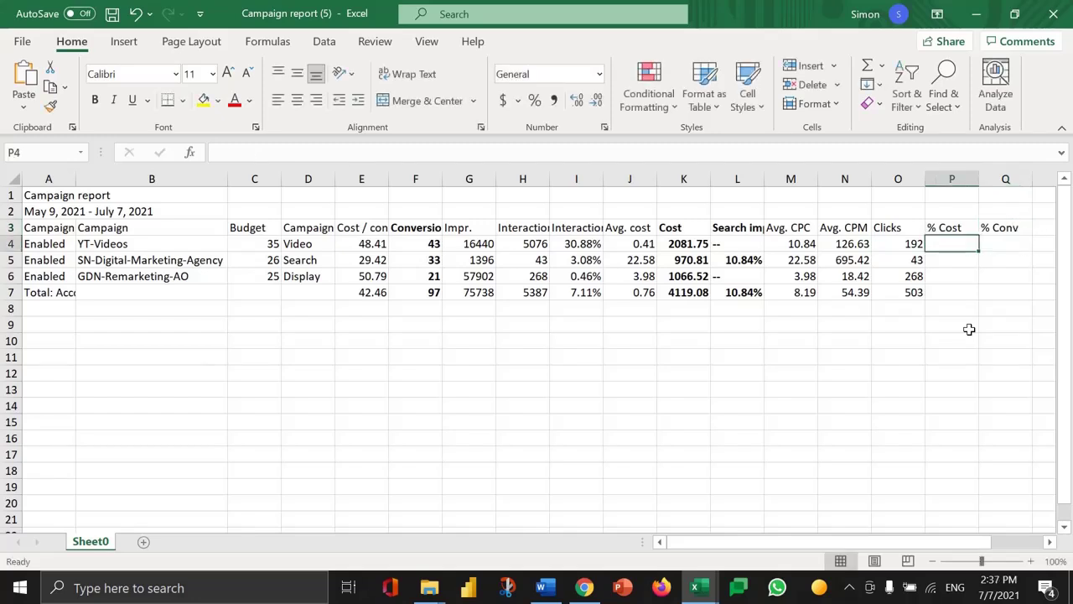
pyautogui.write('=')
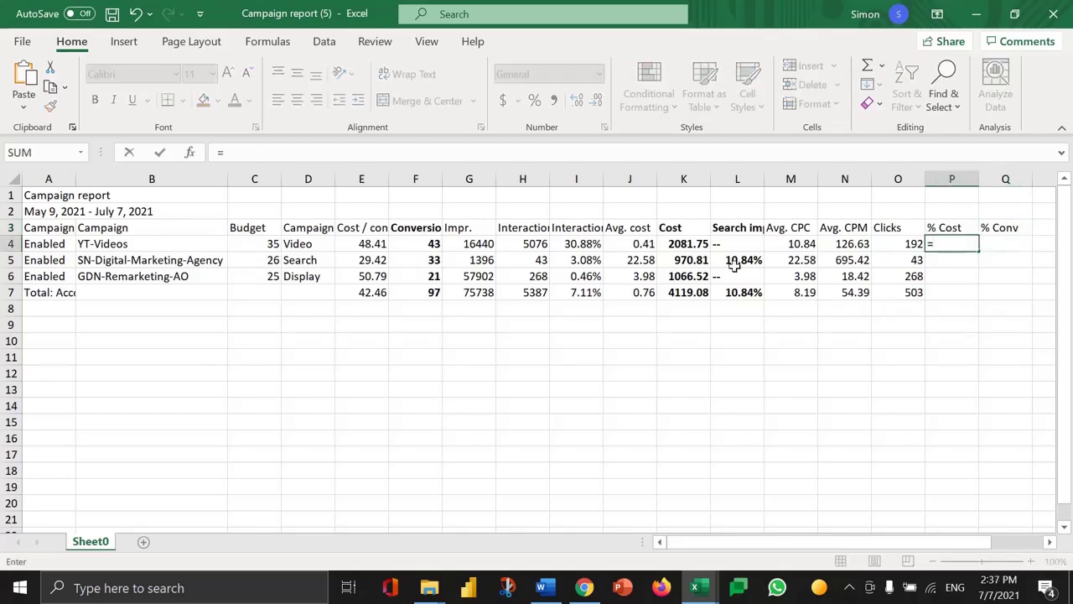
pyautogui.click(689, 244)
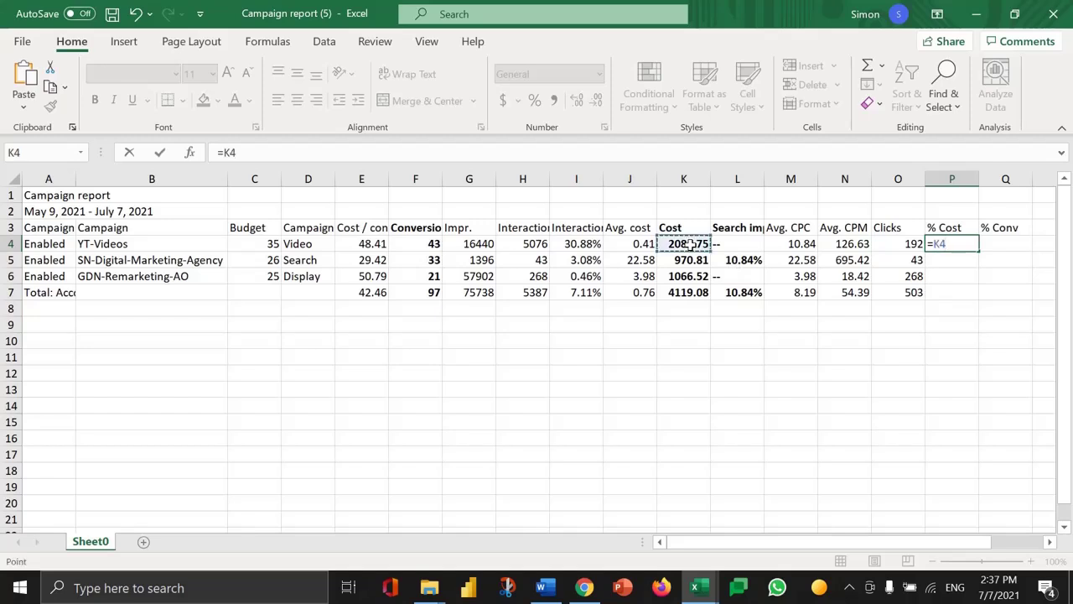
pyautogui.write('/')
pyautogui.click(689, 293)
pyautogui.click(241, 153)
pyautogui.write('$$')
pyautogui.press('Return')
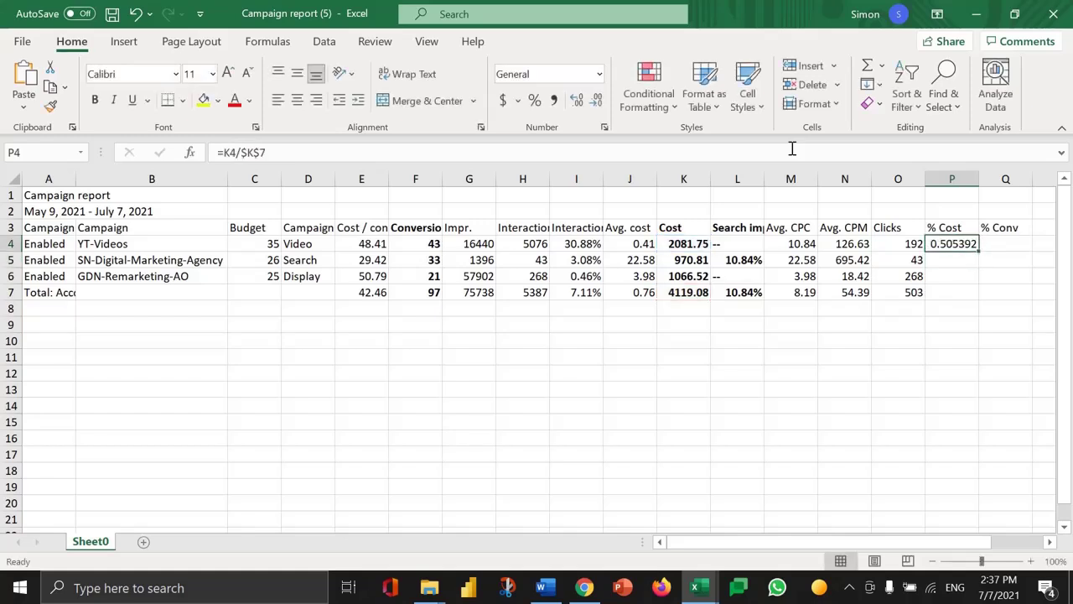
# Step: Format P4 as a percentage and copy it to P5:P7, showing 51%, 24%, 26%, 100%
pyautogui.click(534, 100)
pyautogui.hotkey('ctrl', 'c')
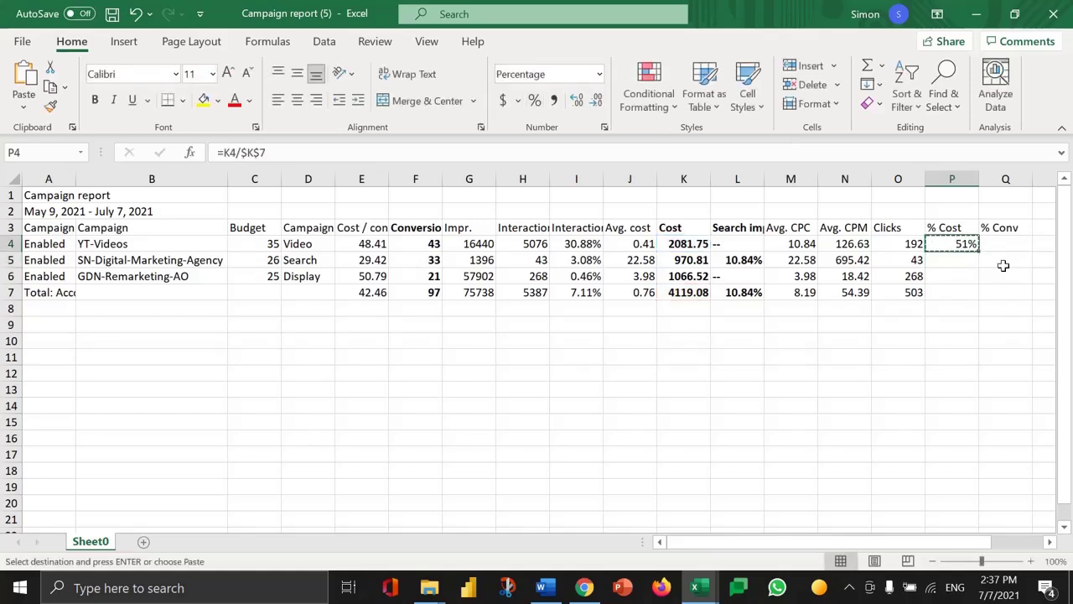
pyautogui.press('Down')
pyautogui.hotkey('ctrl', 'v')
pyautogui.press('Down')
pyautogui.hotkey('ctrl', 'v')
pyautogui.press('Down')
pyautogui.hotkey('ctrl', 'v')
pyautogui.press('Escape')
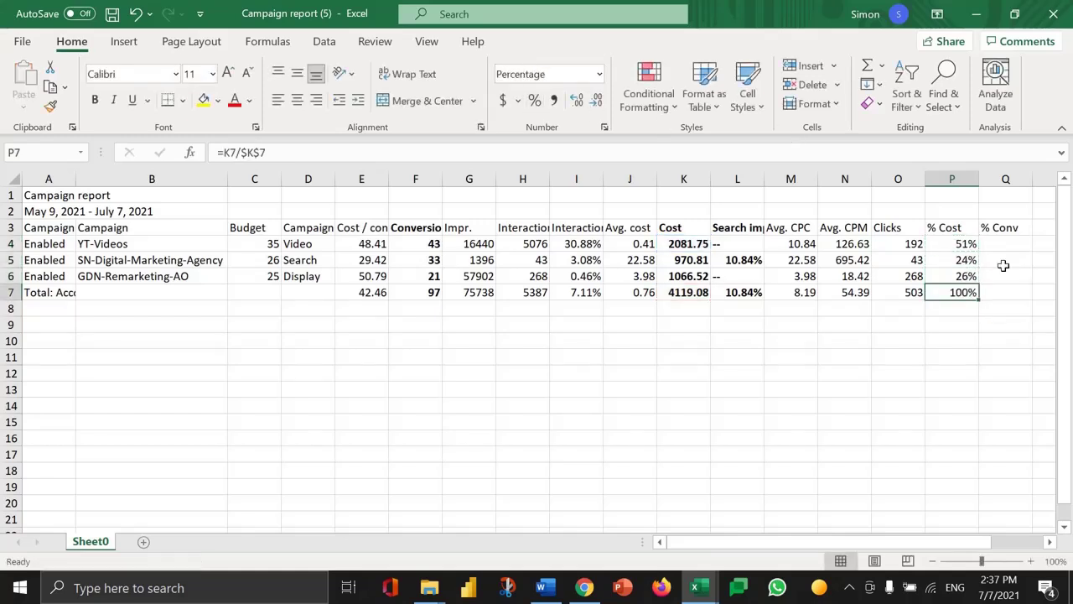
pyautogui.click(941, 245)
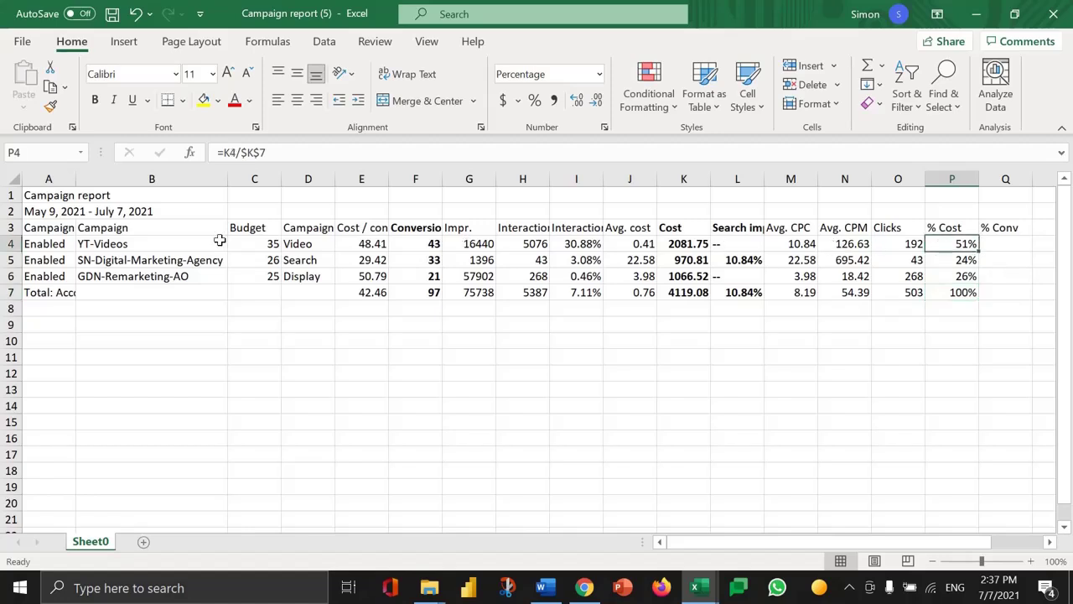
pyautogui.click(147, 248)
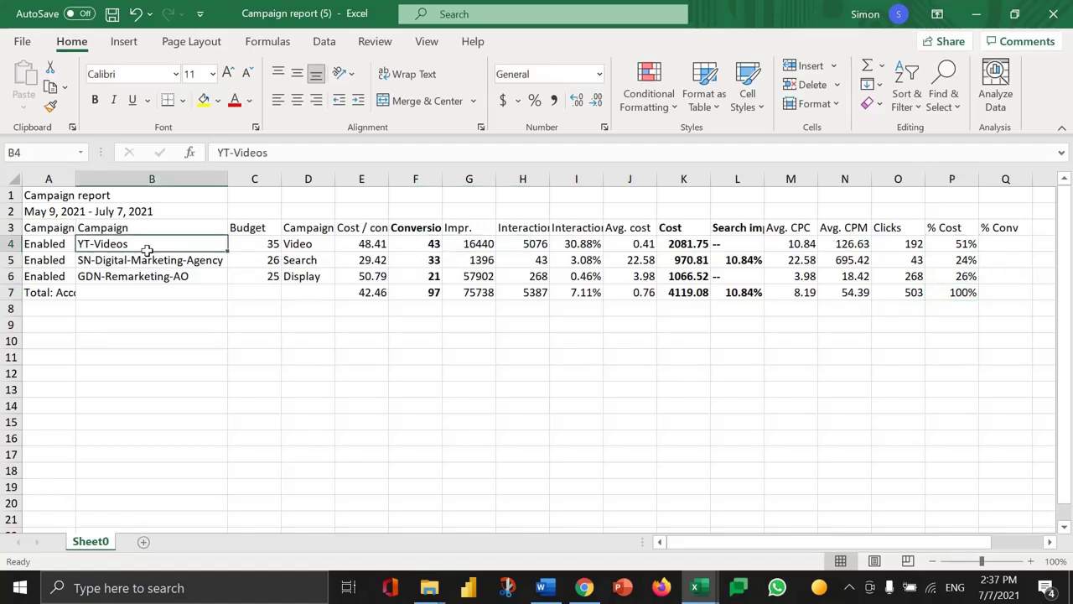
# Step: Enter =F4/$F$7 in Q4 for YT-Videos' share of total conversions
pyautogui.click(144, 263)
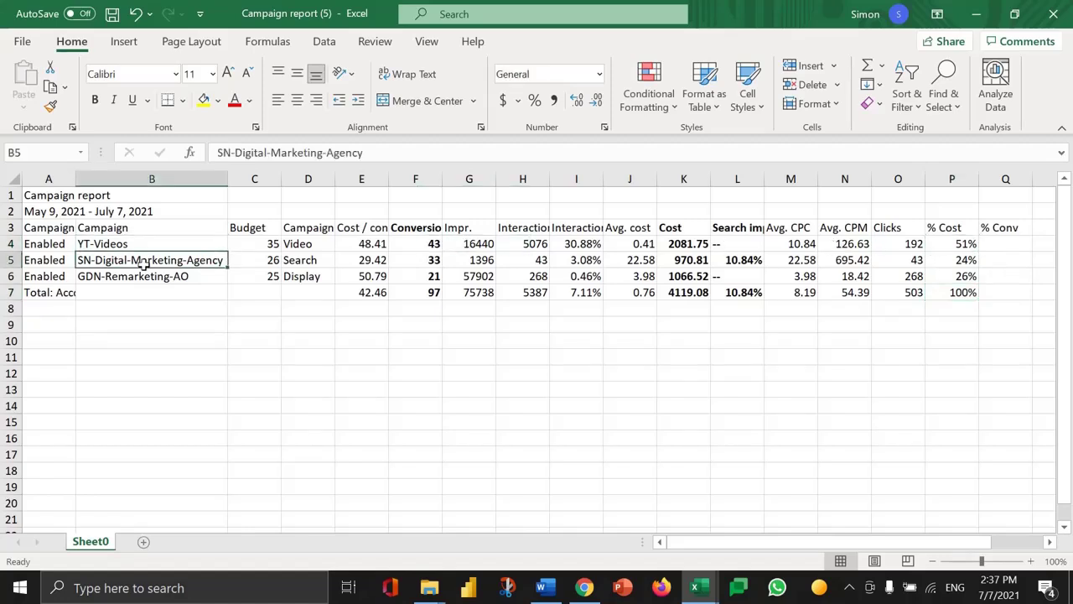
pyautogui.click(1013, 244)
pyautogui.write('=')
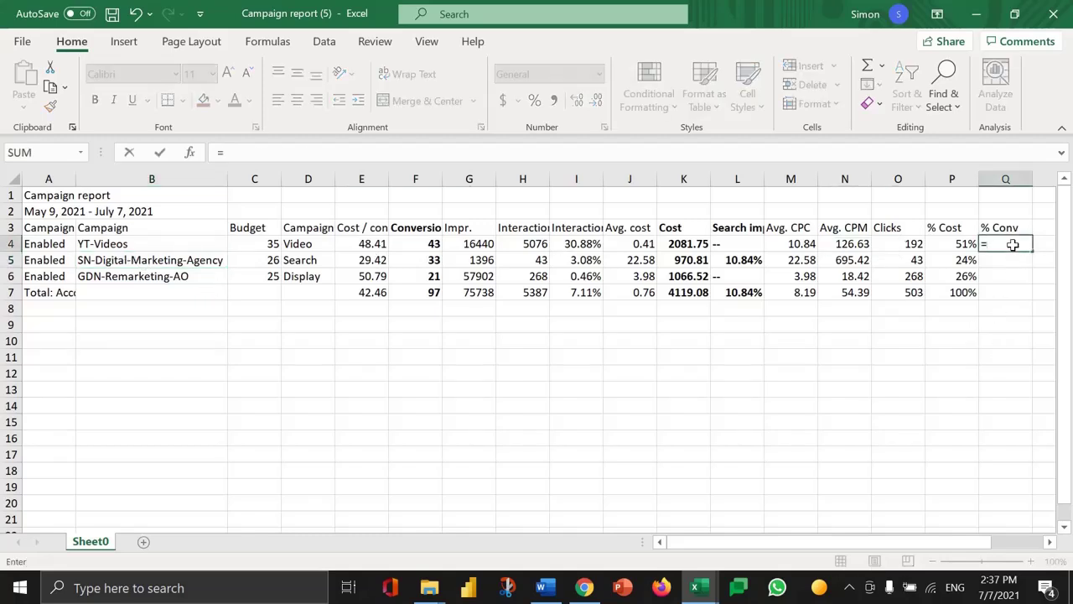
pyautogui.click(427, 244)
pyautogui.write('/')
pyautogui.click(428, 293)
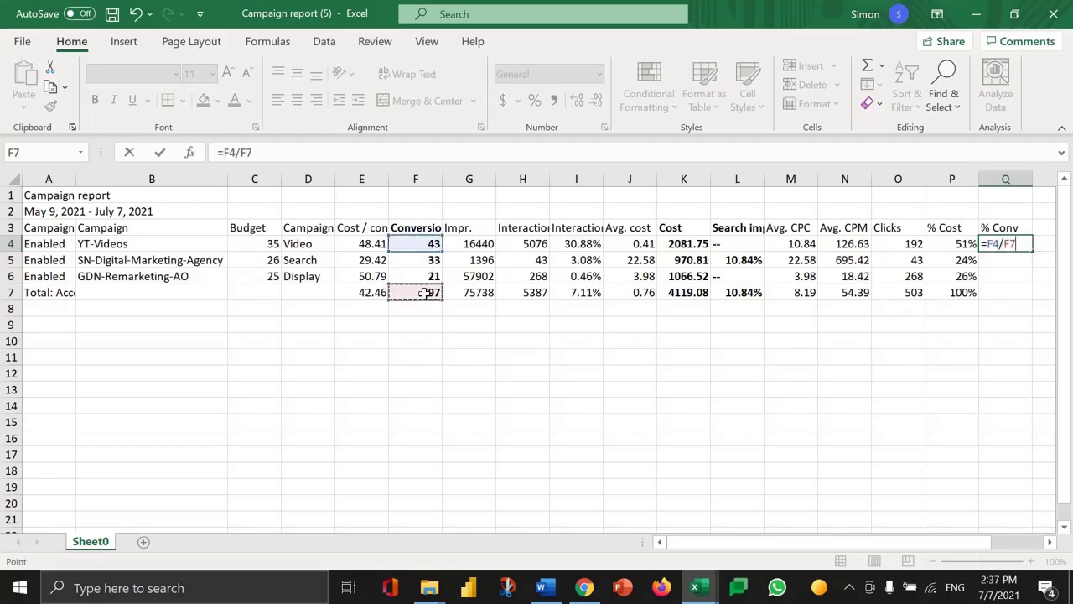
pyautogui.click(244, 151)
pyautogui.write('$')
pyautogui.press('Right')
pyautogui.write('$')
pyautogui.press('Return')
pyautogui.press('Up')
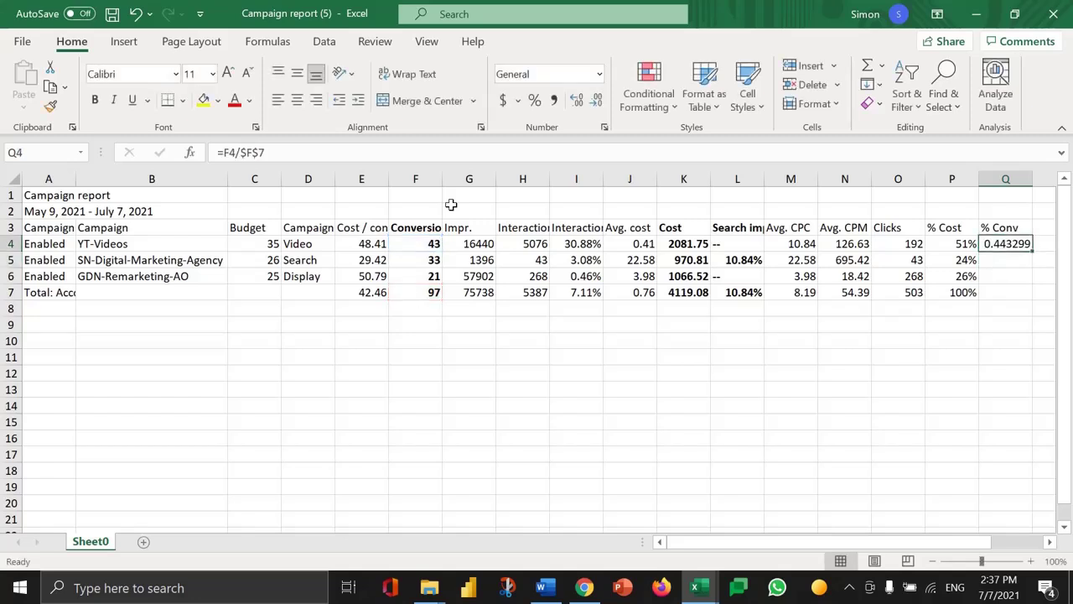
# Step: Format Q4 as a percentage and copy it to Q5:Q7, showing 44%, 34%, 22%, 100%
pyautogui.click(534, 99)
pyautogui.hotkey('ctrl', 'c')
pyautogui.press('Down')
pyautogui.hotkey('ctrl', 'v')
pyautogui.press('Down')
pyautogui.hotkey('ctrl', 'v')
pyautogui.press('Down')
pyautogui.hotkey('ctrl', 'v')
pyautogui.press('Escape')
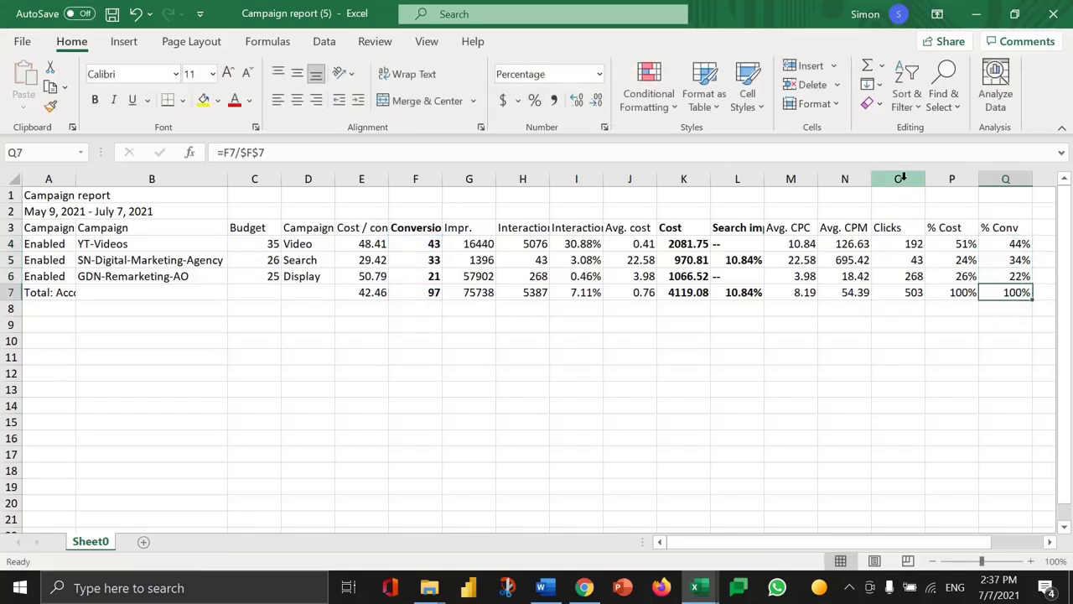
# Step: Hide columns D through O so Budget sits next to % Cost
pyautogui.moveTo(898, 178); pyautogui.dragTo(304, 171)
pyautogui.rightClick(304, 170)
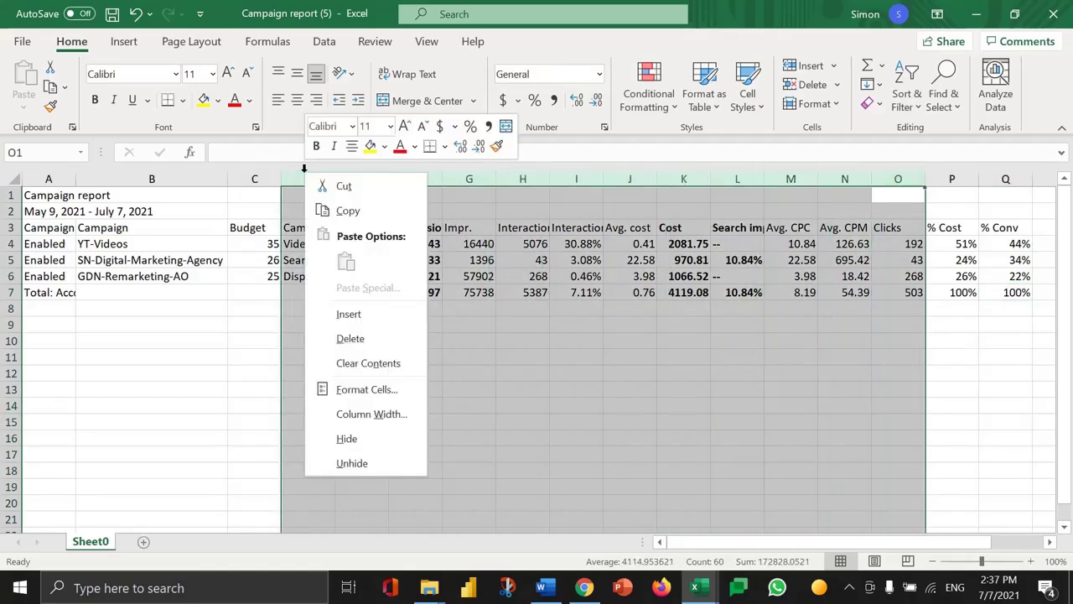
pyautogui.click(356, 437)
pyautogui.click(394, 403)
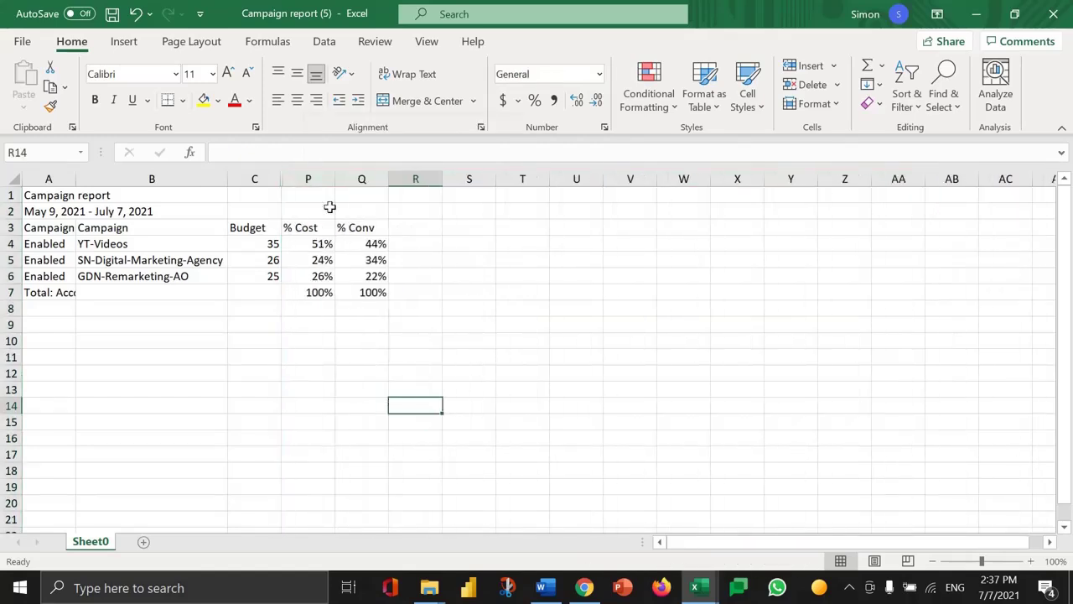
# Step: Bold the % Cost and % Conv figures in P3:Q7
pyautogui.moveTo(317, 226); pyautogui.dragTo(359, 292)
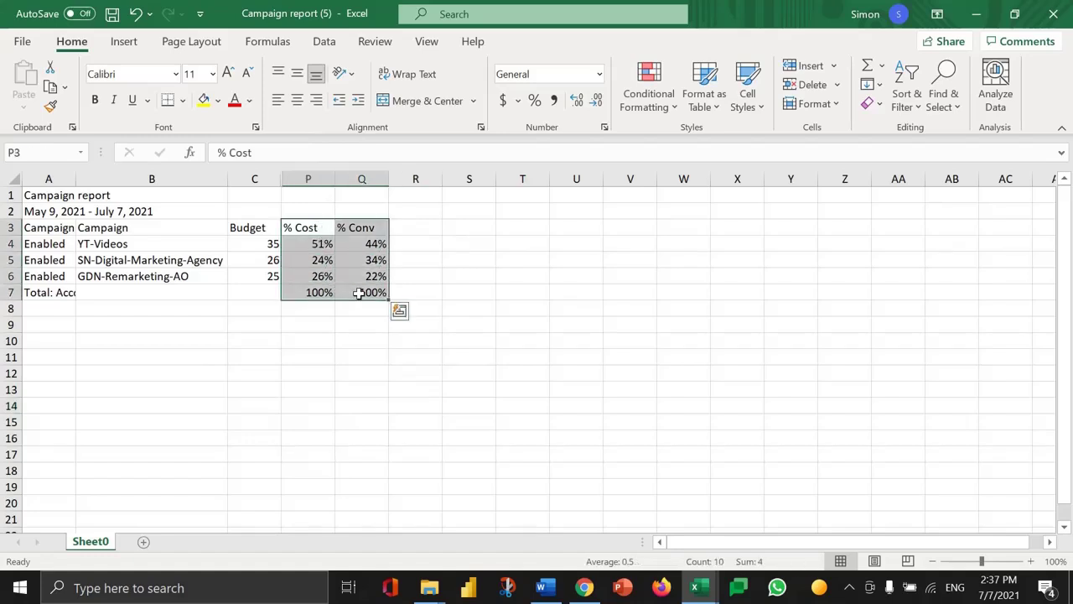
pyautogui.hotkey('ctrl', 'b')
pyautogui.click(224, 296)
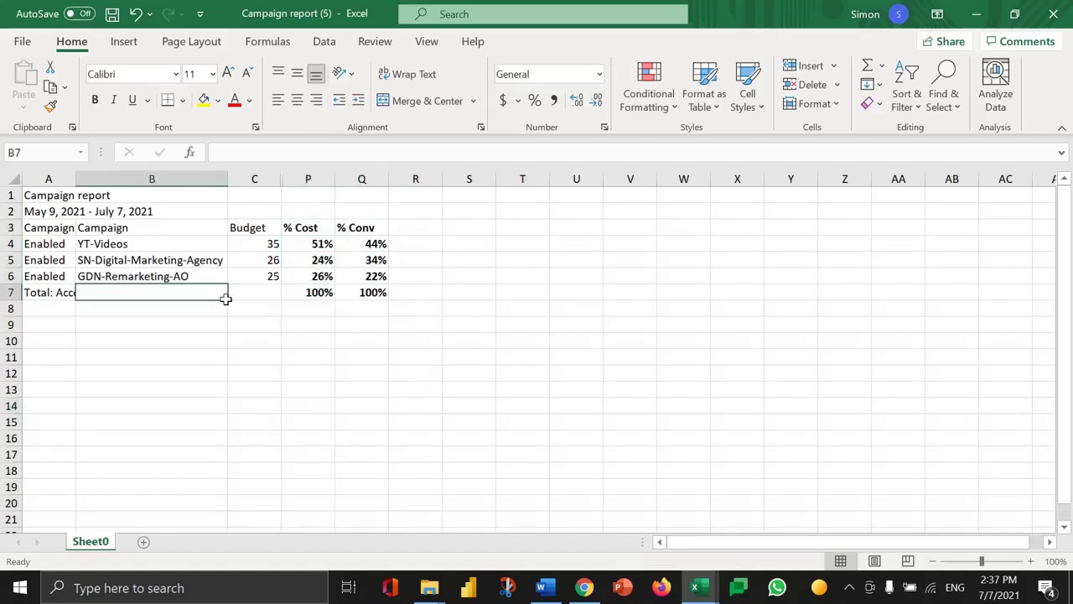
pyautogui.click(180, 243)
pyautogui.moveTo(181, 244); pyautogui.dragTo(289, 246)
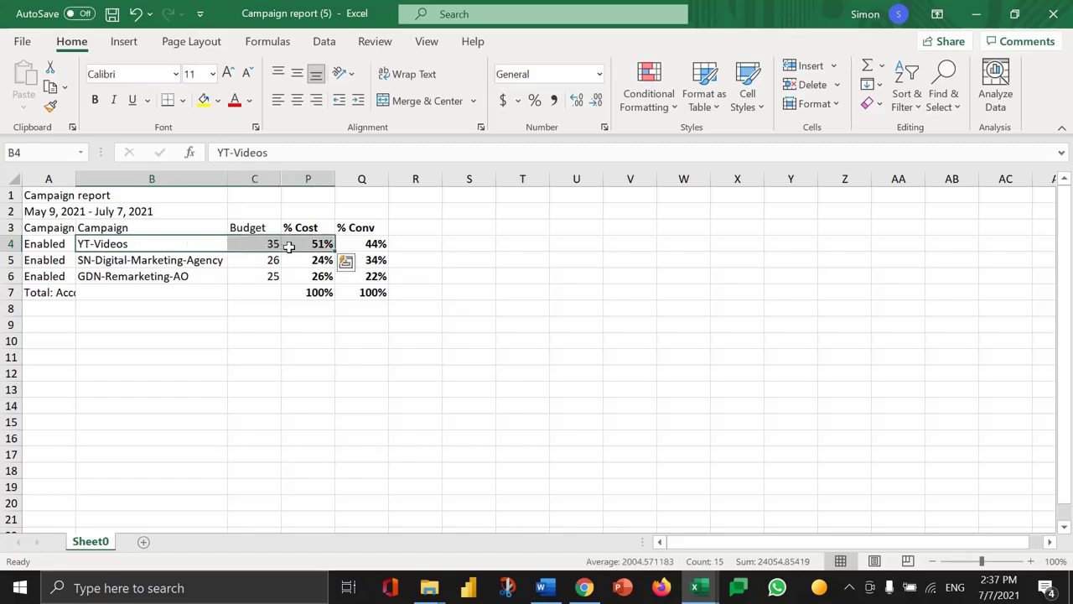
pyautogui.click(369, 243)
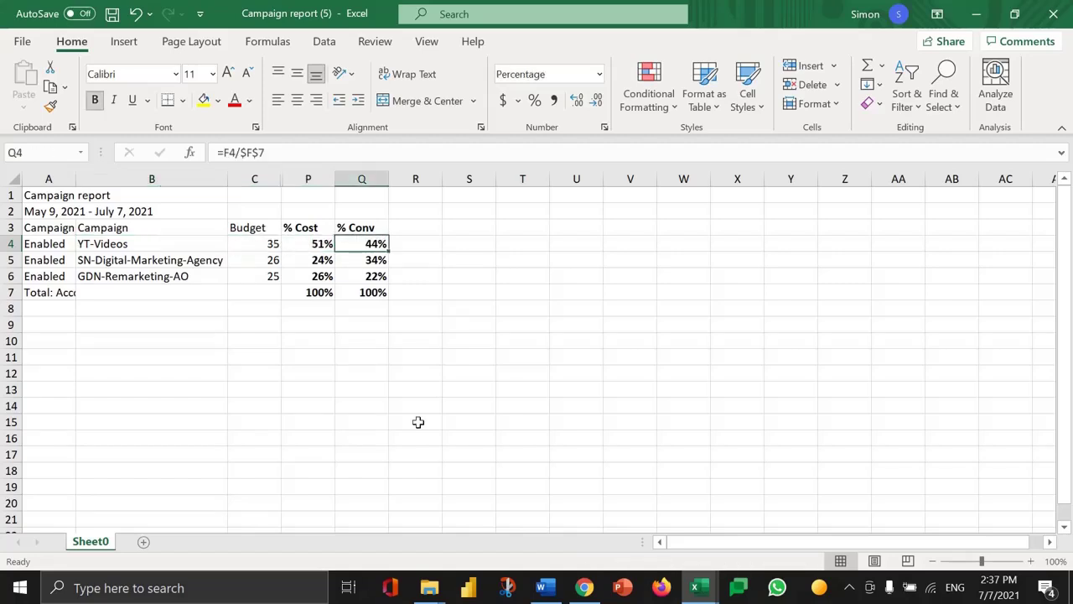
pyautogui.click(310, 234)
pyautogui.moveTo(321, 243); pyautogui.dragTo(374, 245)
pyautogui.click(374, 308)
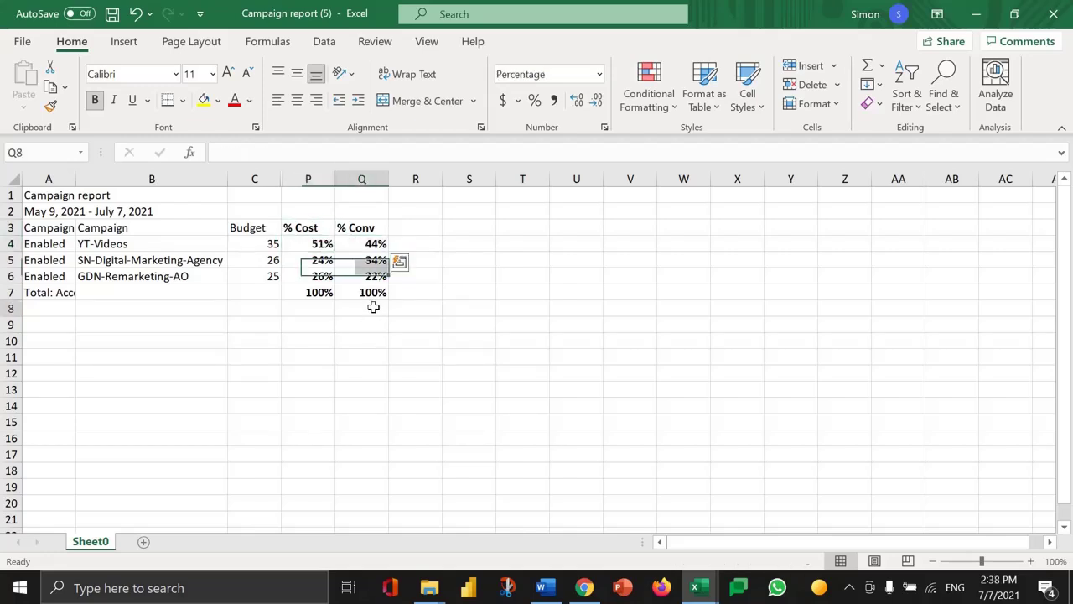
pyautogui.click(322, 261)
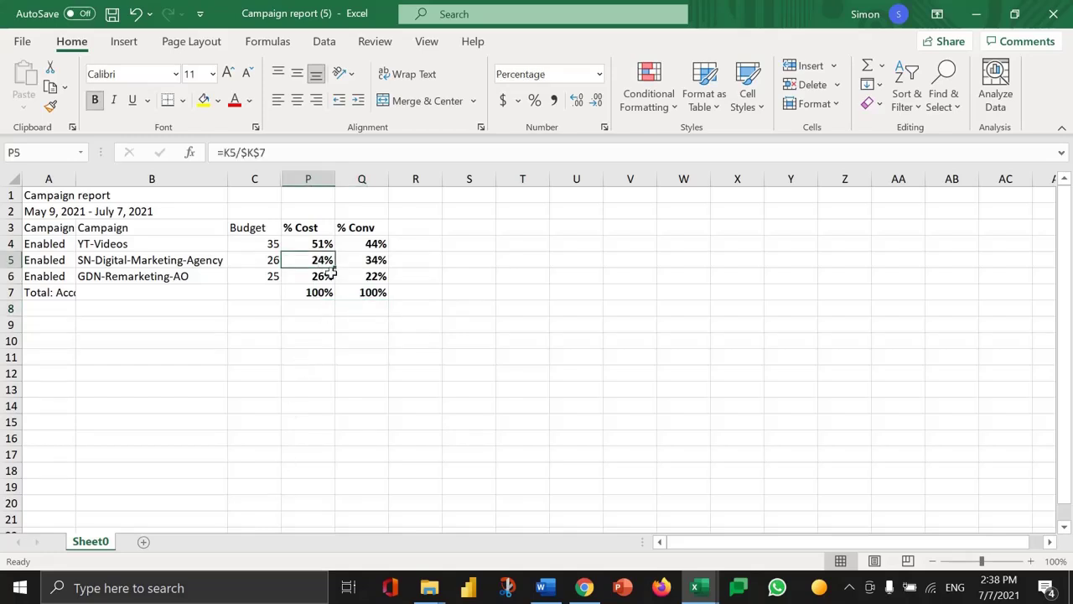
pyautogui.click(376, 260)
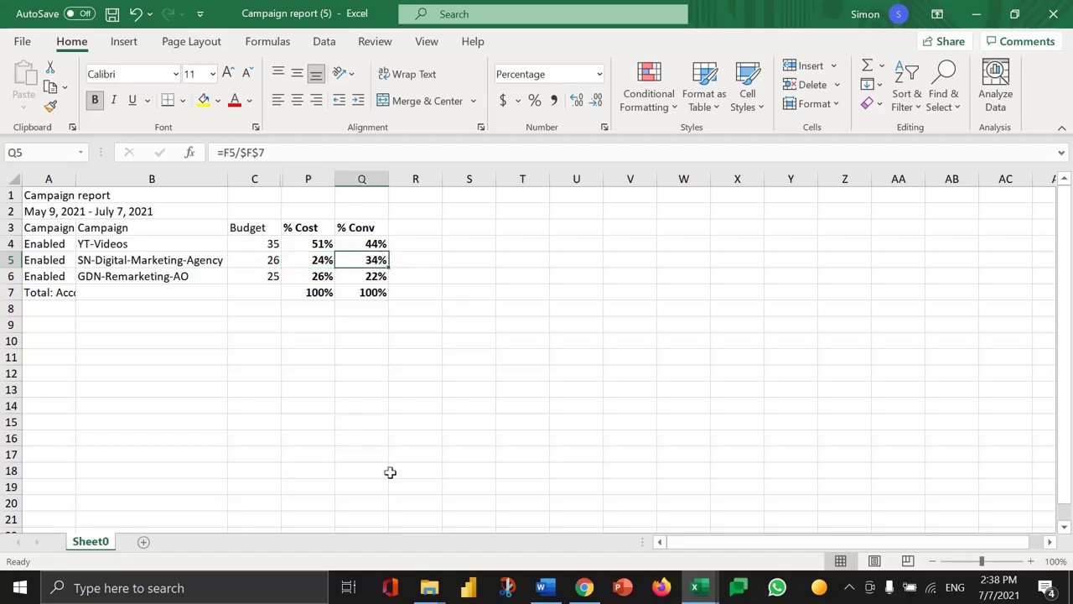
pyautogui.click(326, 263)
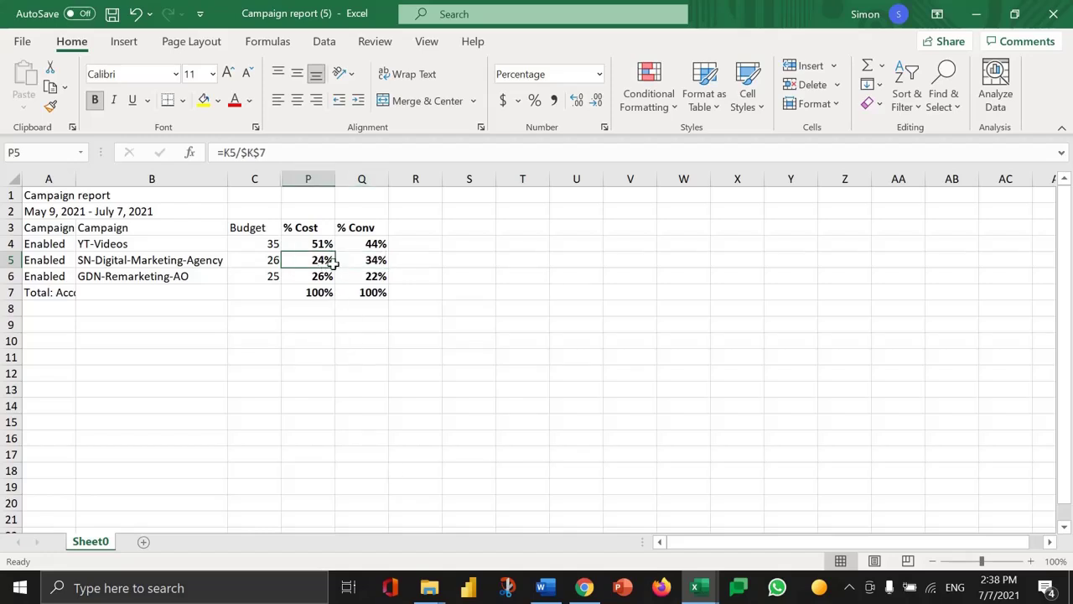
pyautogui.click(355, 263)
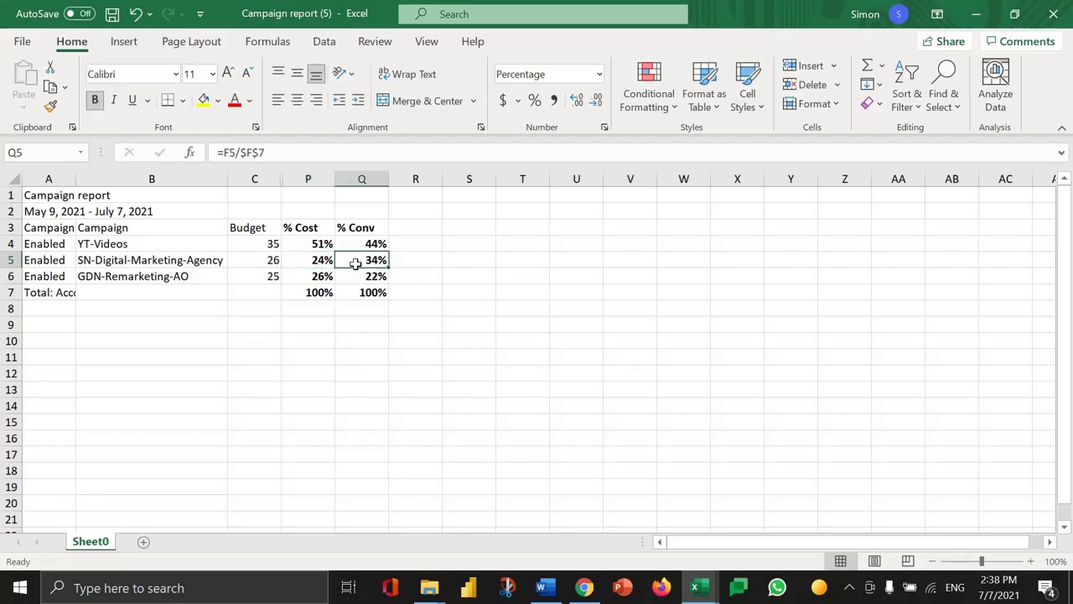
pyautogui.click(339, 278)
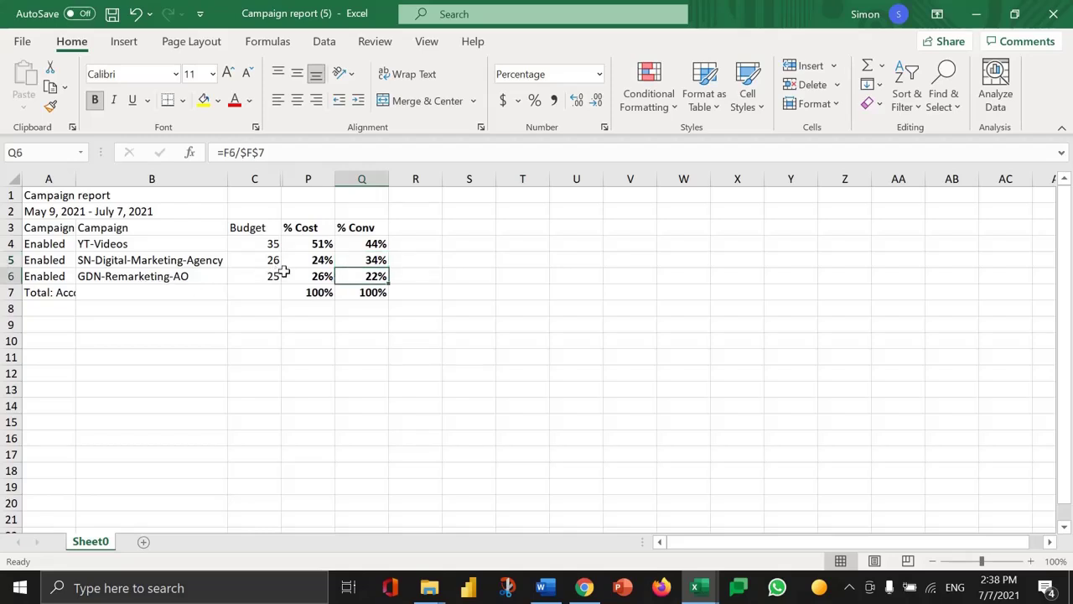
pyautogui.click(316, 276)
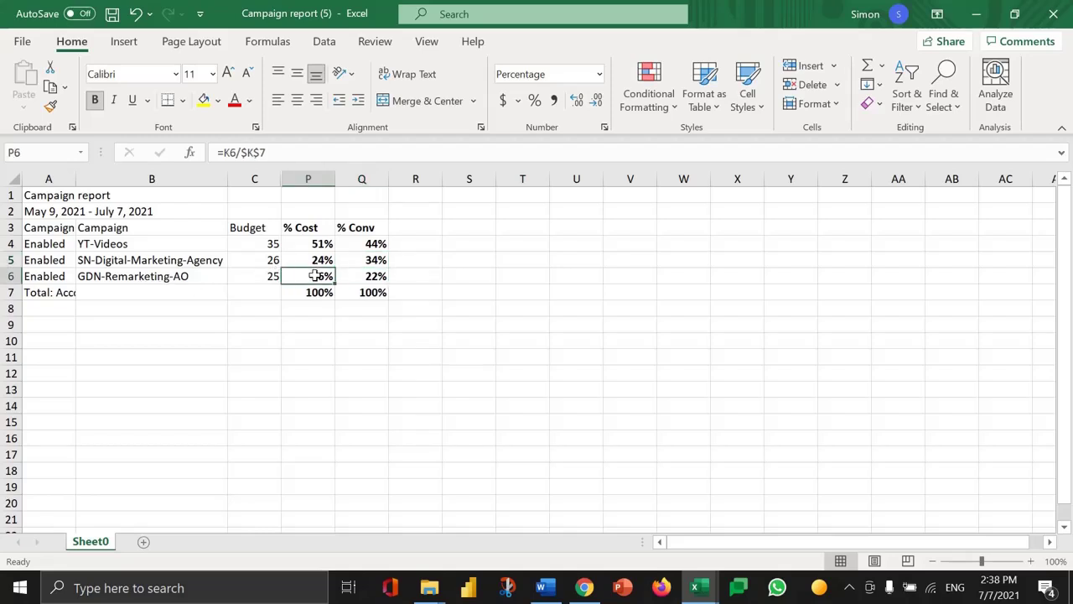
pyautogui.click(368, 276)
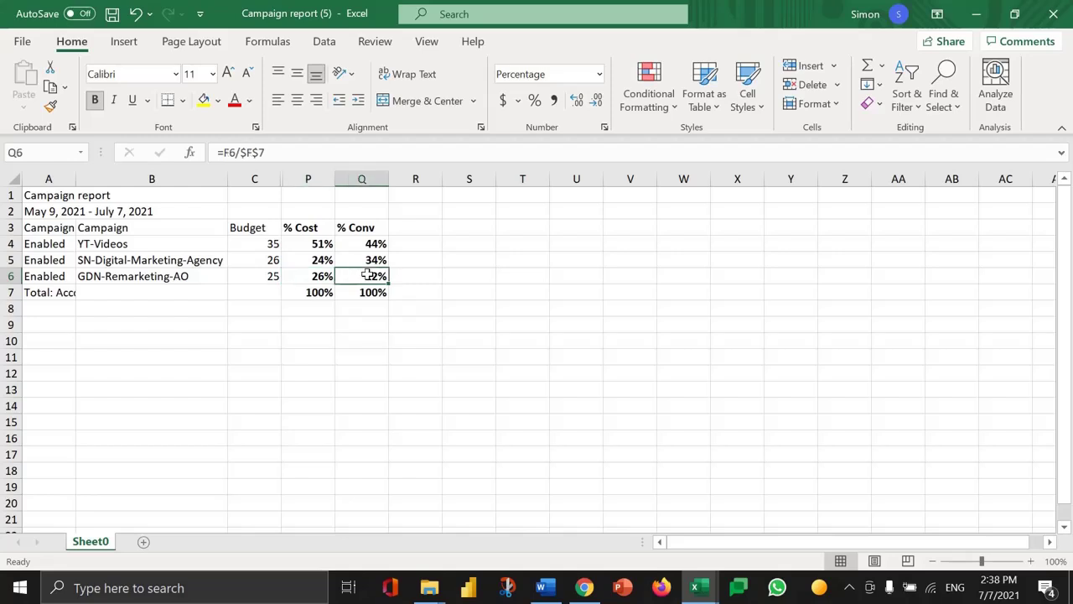
pyautogui.click(411, 314)
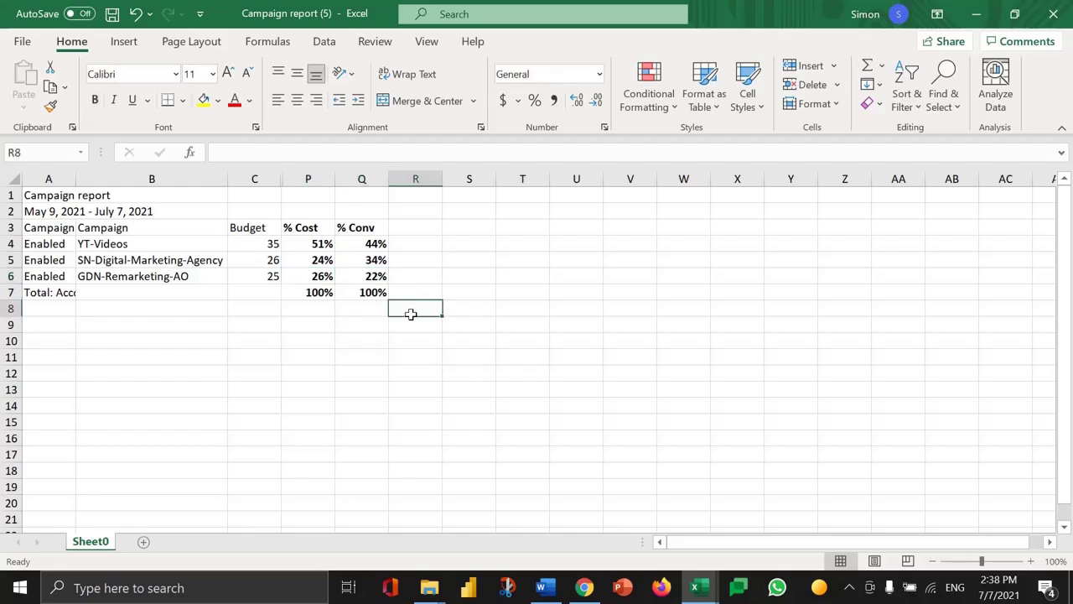
pyautogui.moveTo(307, 227); pyautogui.dragTo(361, 291)
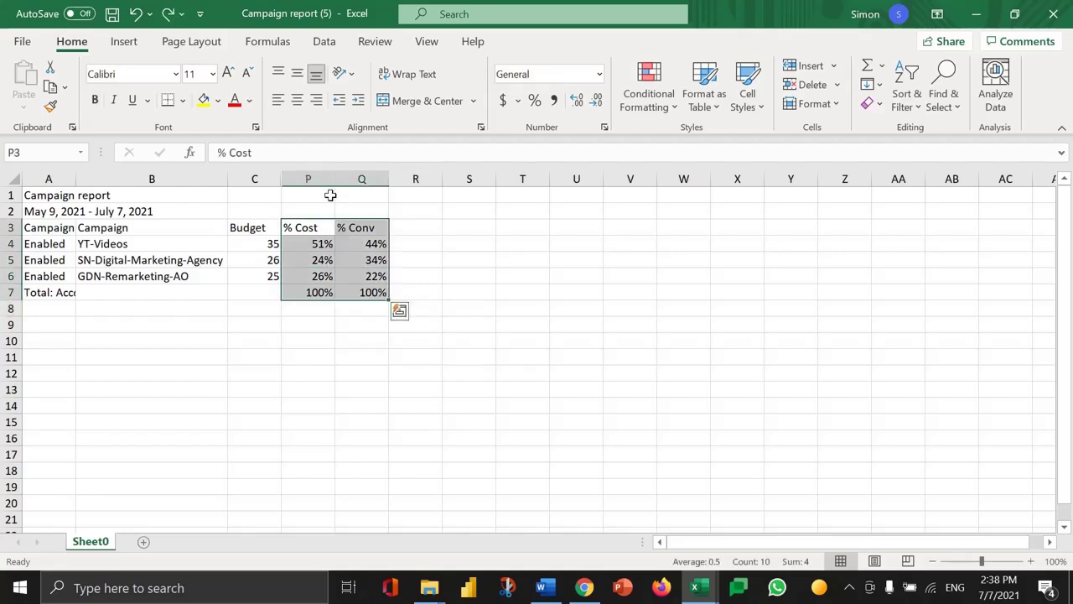
pyautogui.hotkey('ctrl', 'z')
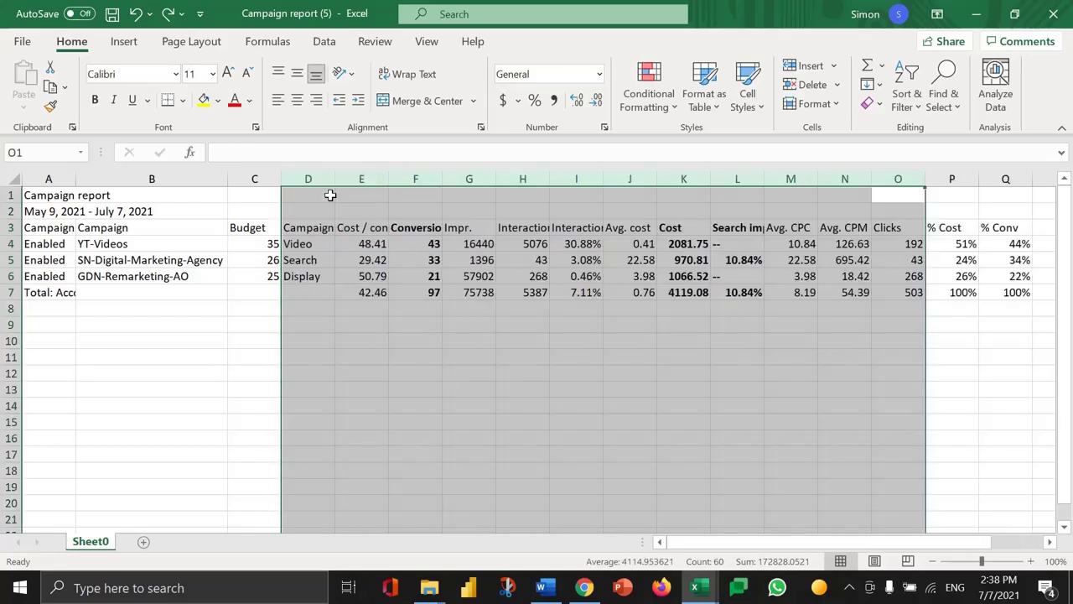
pyautogui.hotkey('ctrl', 'y')
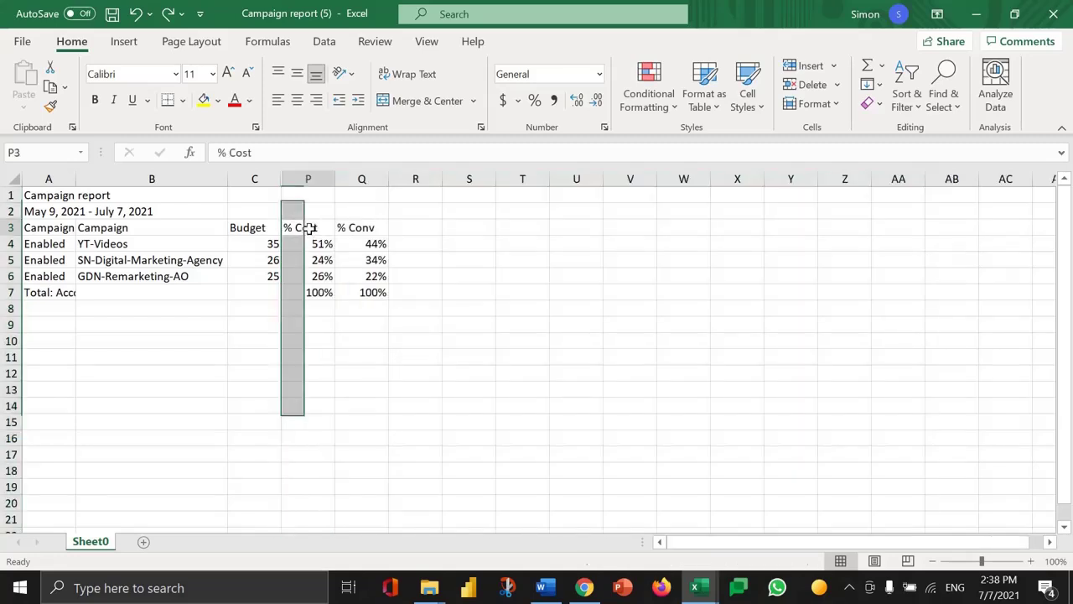
pyautogui.moveTo(307, 227); pyautogui.dragTo(308, 241)
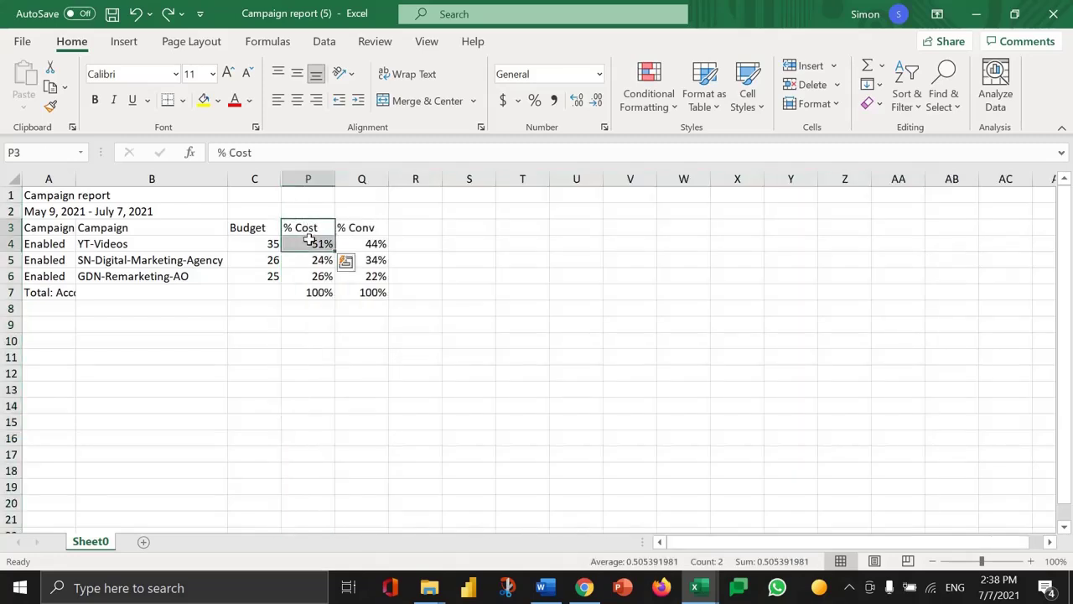
pyautogui.moveTo(353, 227); pyautogui.dragTo(353, 243)
pyautogui.click(504, 221)
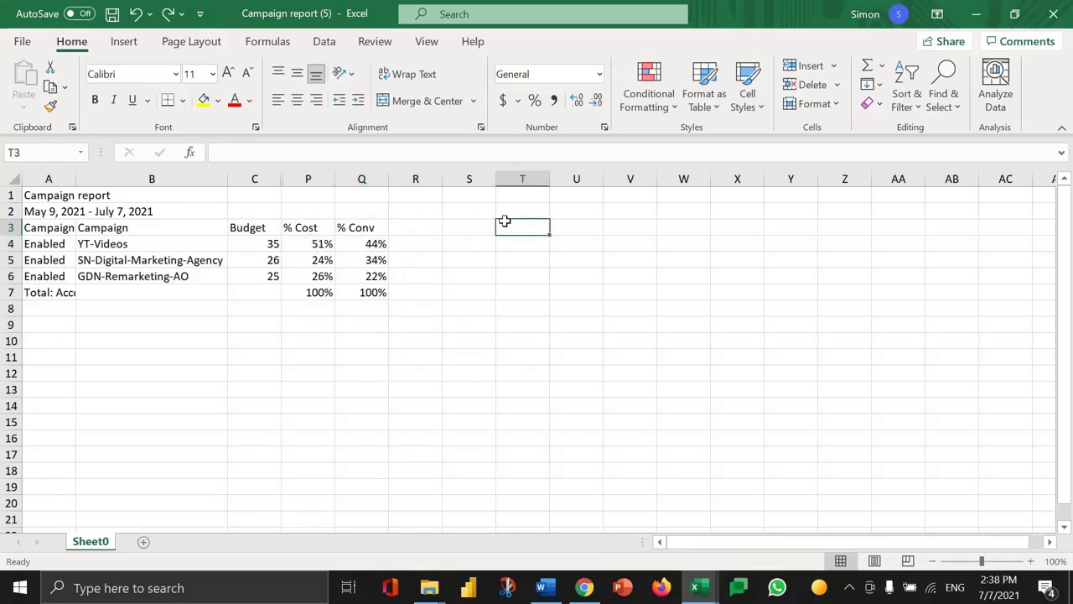
# Step: Note 'Allocate less budget' in R4 beside YT-Videos
pyautogui.click(423, 246)
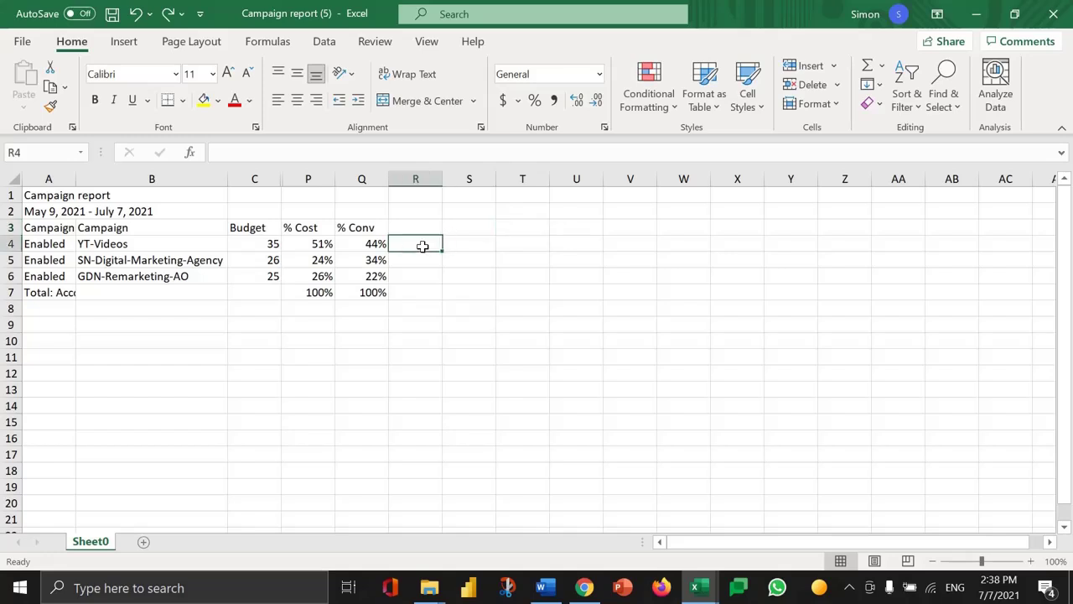
pyautogui.write('Allocate')
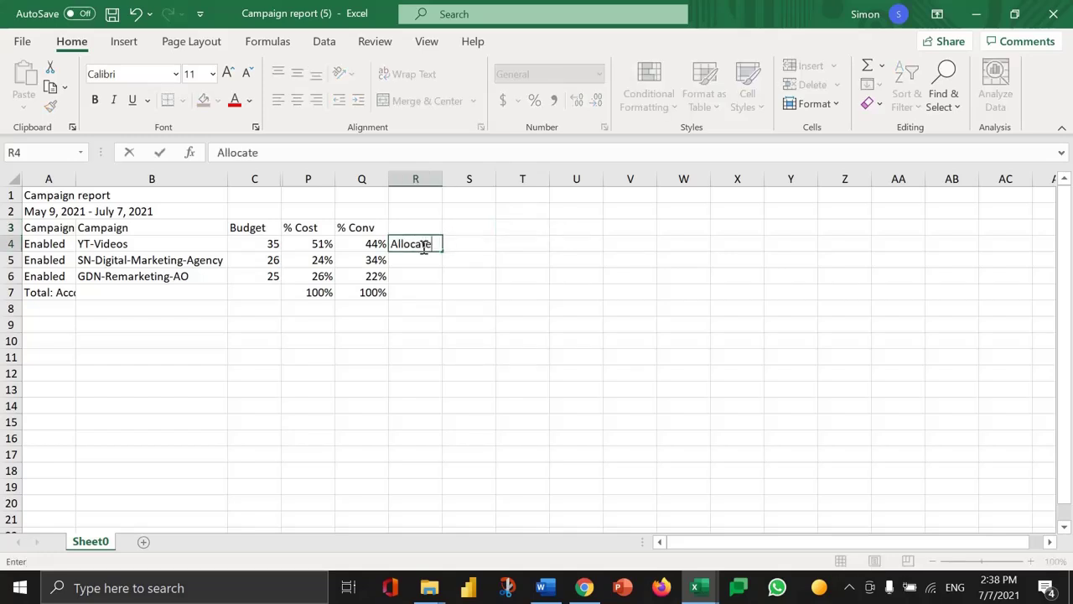
pyautogui.write(' less budget')
pyautogui.press('Return')
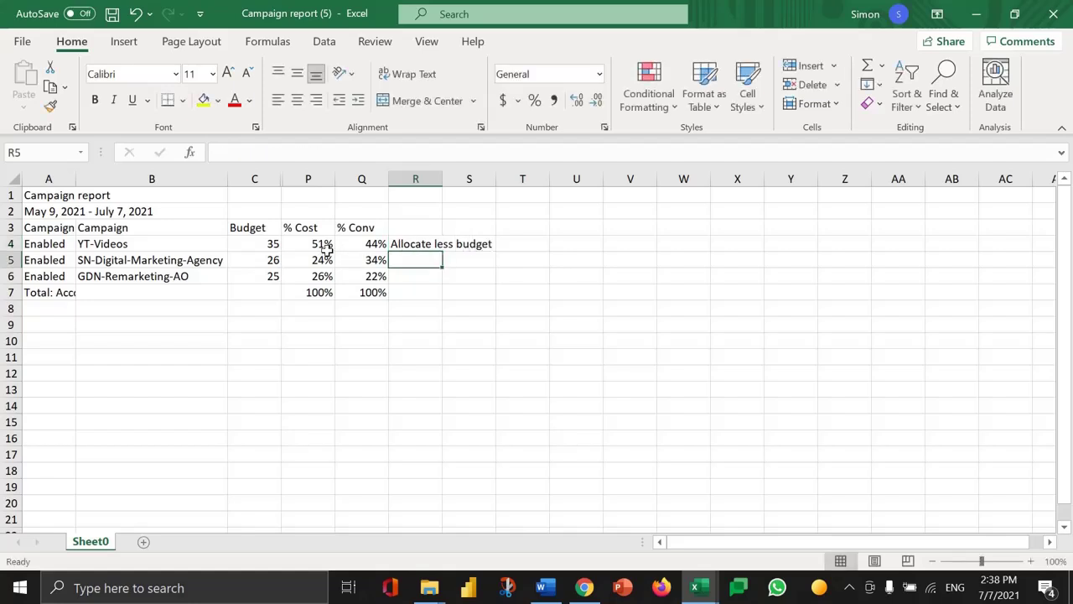
pyautogui.moveTo(364, 244); pyautogui.dragTo(319, 244)
# Step: Note 'Allocate more budget' in R5 beside SN-Digital-Marketing-Agency
pyautogui.click(419, 264)
pyautogui.write('Allocate m')
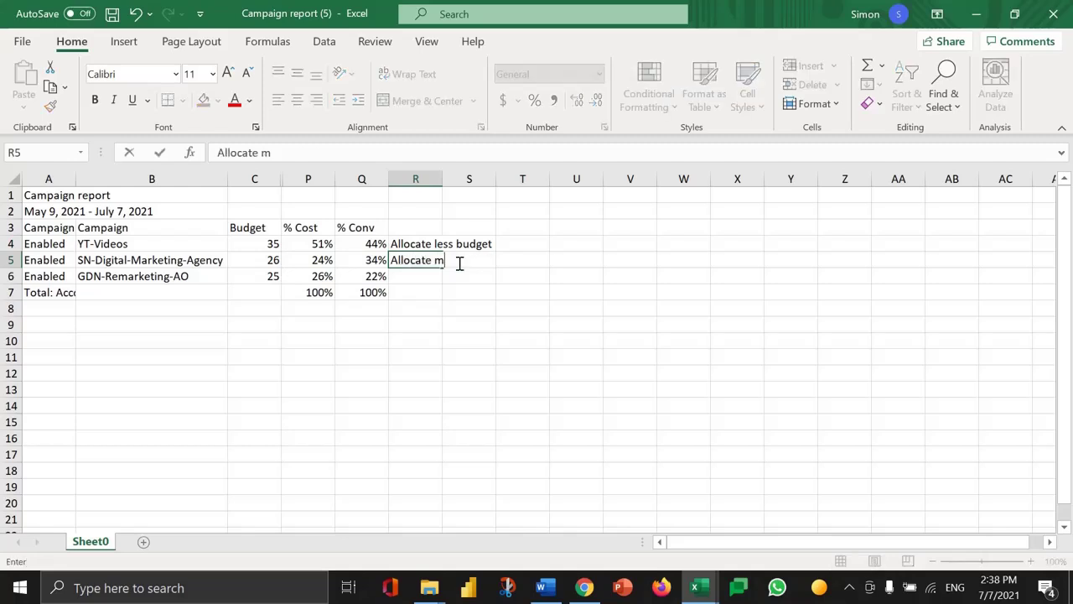
pyautogui.write('ore budget')
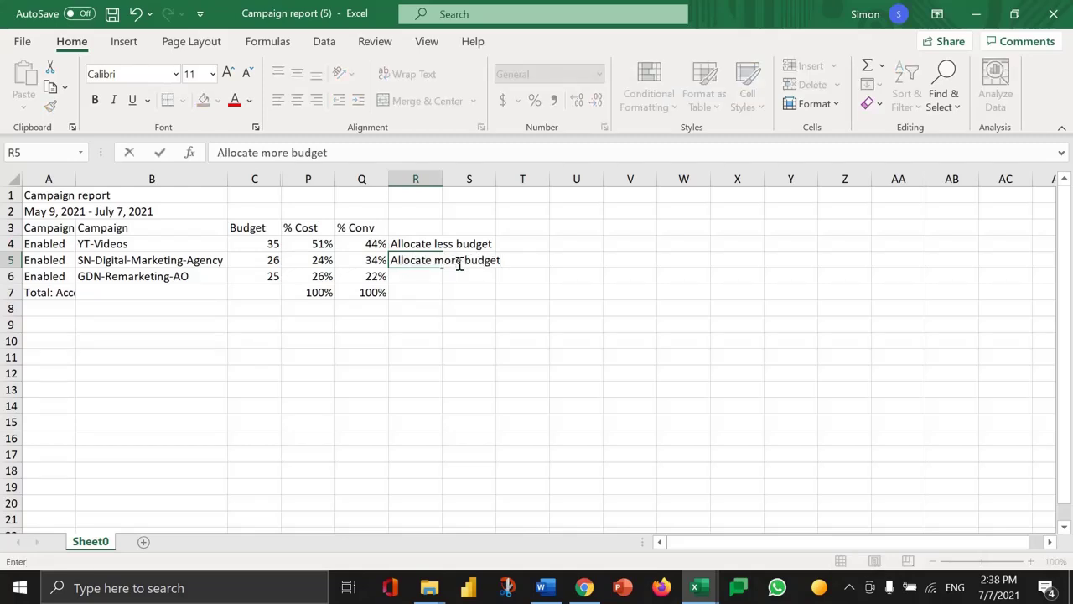
pyautogui.press('Return')
pyautogui.moveTo(370, 262); pyautogui.dragTo(325, 261)
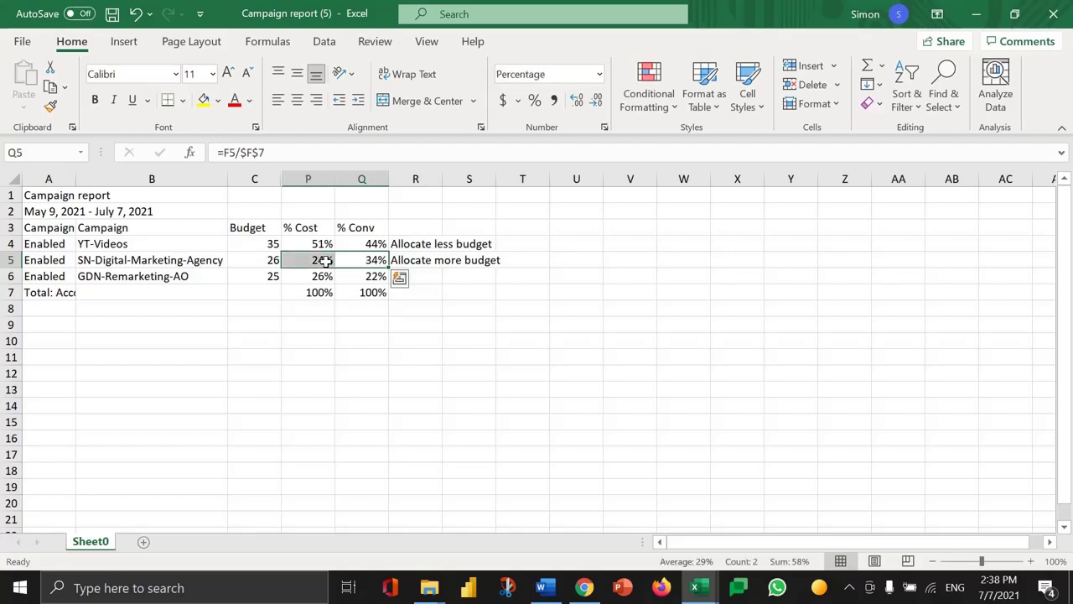
pyautogui.click(485, 281)
# Step: Type 'Keep this the same' in R6 beside GDN-Remarketing-AO
pyautogui.moveTo(331, 278); pyautogui.dragTo(376, 278)
pyautogui.hotkey('ctrl', 'c')
pyautogui.click(125, 280)
pyautogui.click(410, 276)
pyautogui.press('Escape')
pyautogui.write('Keep this the same')
pyautogui.click(386, 294)
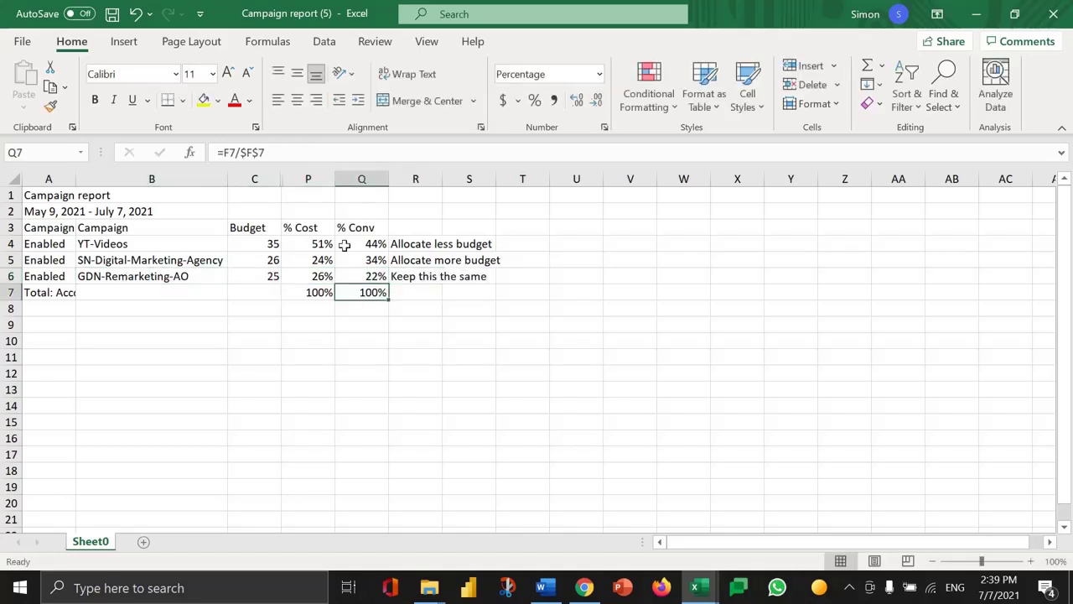
# Step: Undo the 'Keep this the same' note, then unhide the hidden columns D through O
pyautogui.hotkey('ctrl', 'z')
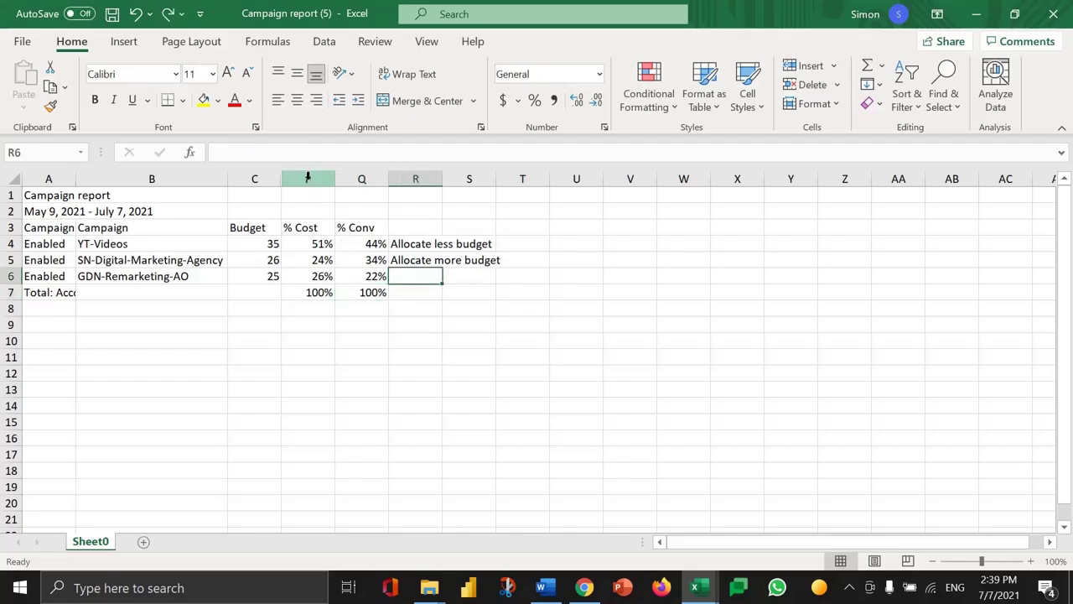
pyautogui.moveTo(307, 177); pyautogui.dragTo(267, 176)
pyautogui.rightClick(266, 175)
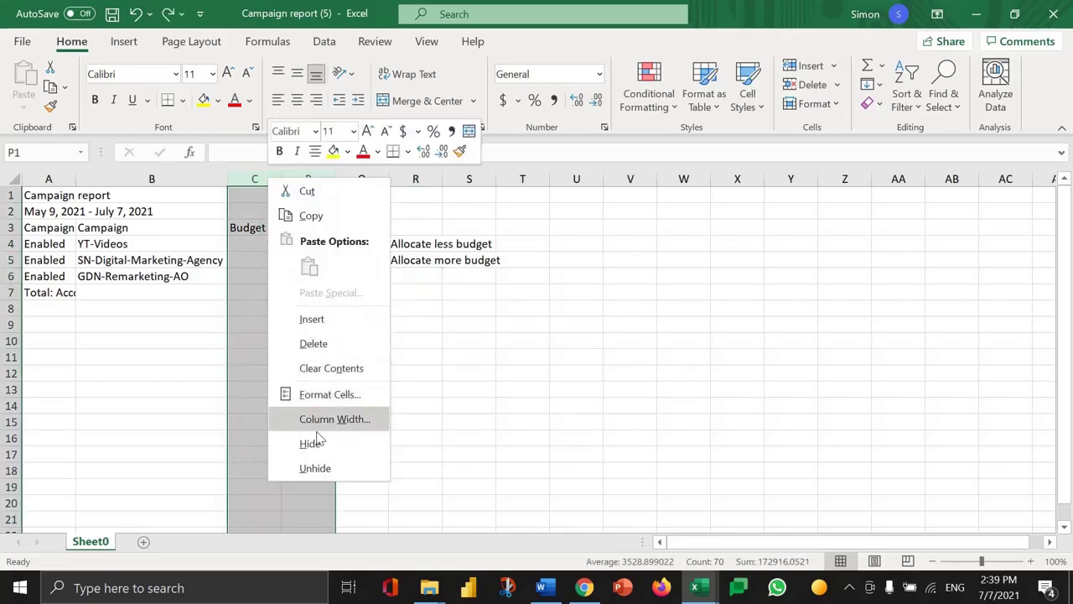
pyautogui.click(316, 468)
pyautogui.click(476, 372)
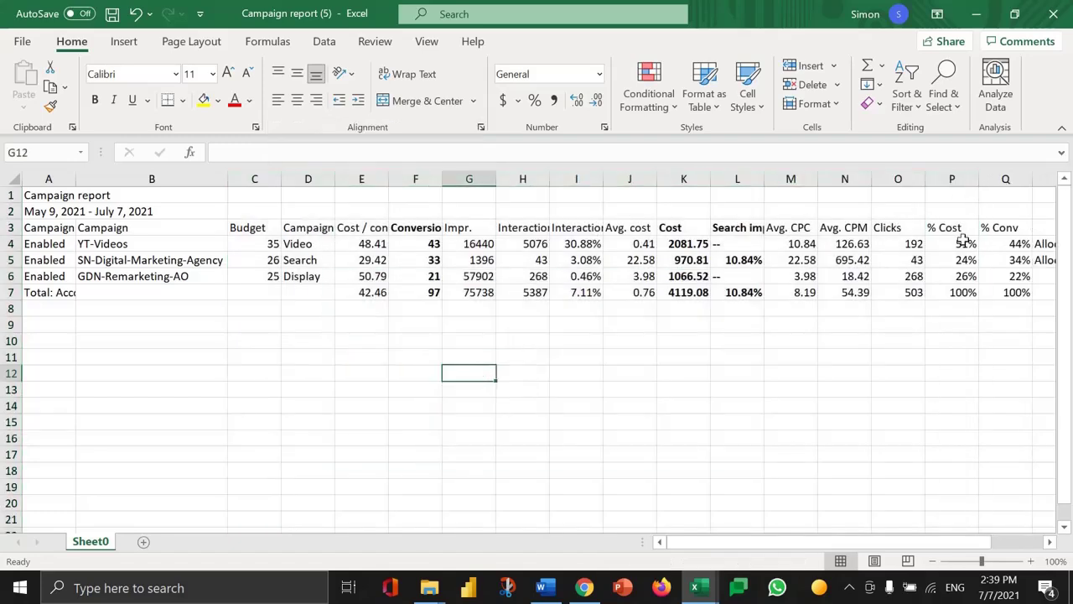
# Step: Review the % Cost and % Conv values, checking the YT-Videos formulas and budget note
pyautogui.moveTo(962, 237); pyautogui.dragTo(961, 292)
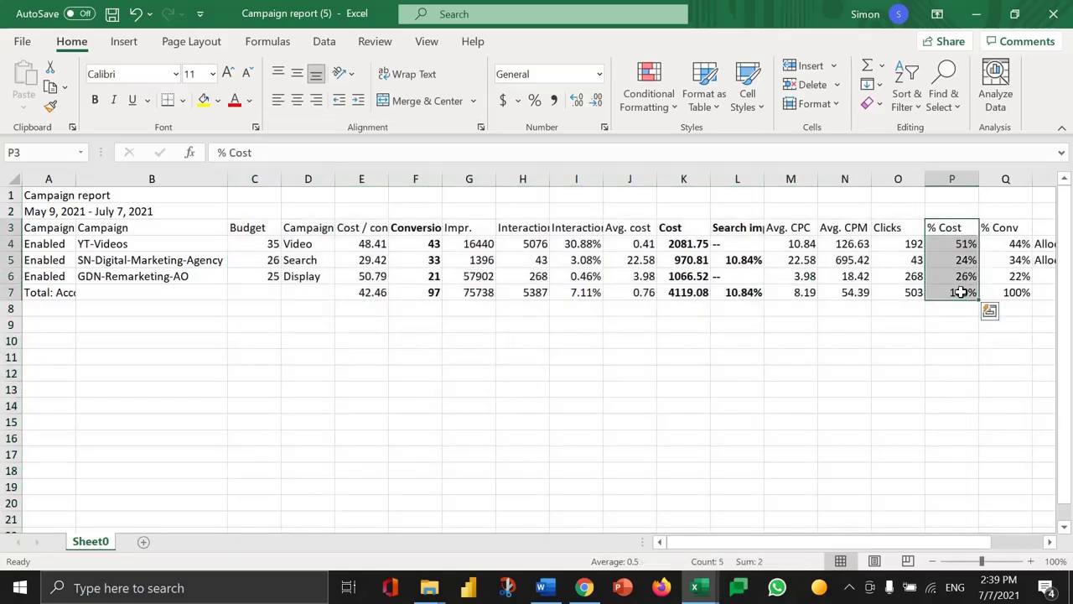
pyautogui.moveTo(997, 232); pyautogui.dragTo(999, 278)
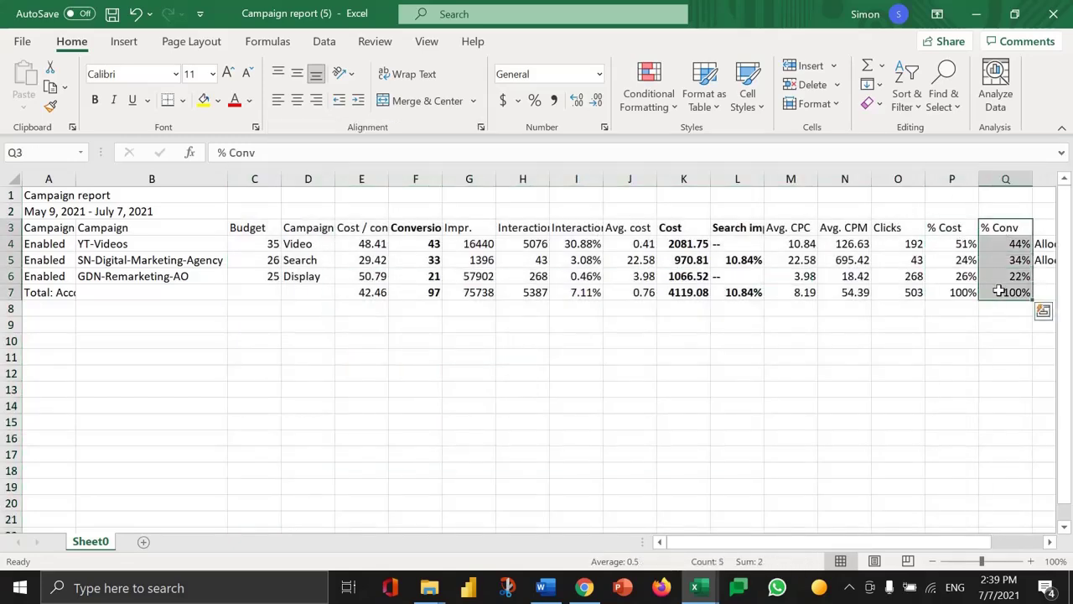
pyautogui.moveTo(961, 244); pyautogui.dragTo(994, 245)
pyautogui.hscroll(1, 945, 281)
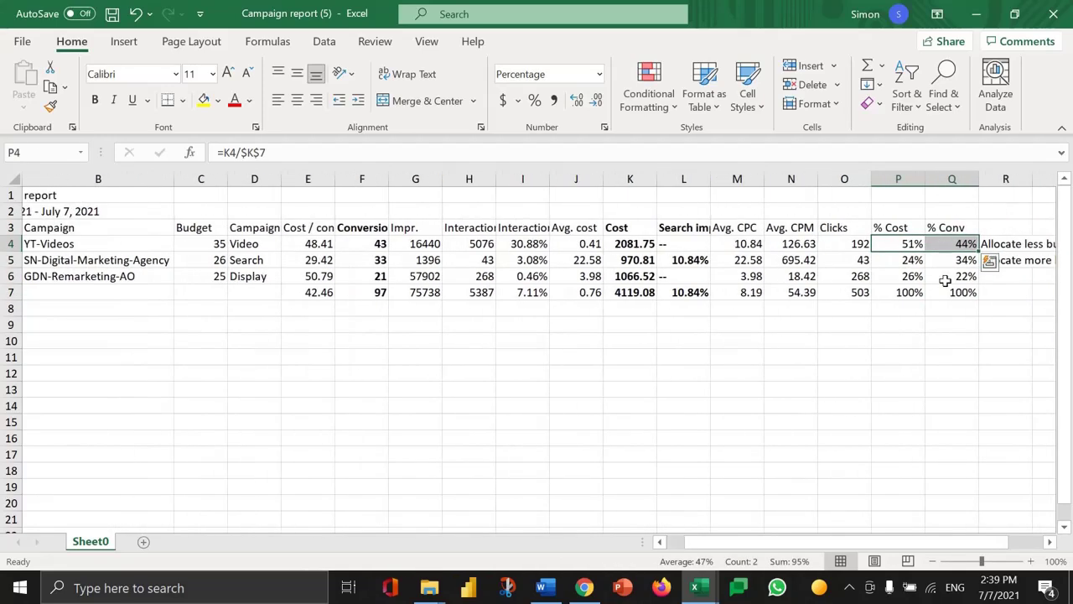
pyautogui.click(908, 244)
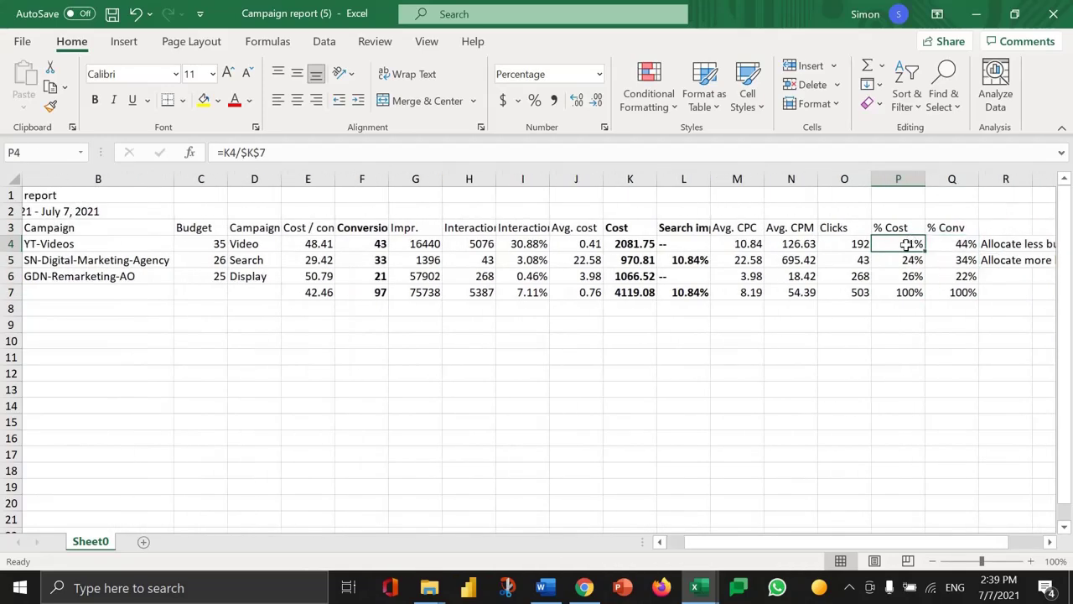
pyautogui.click(967, 244)
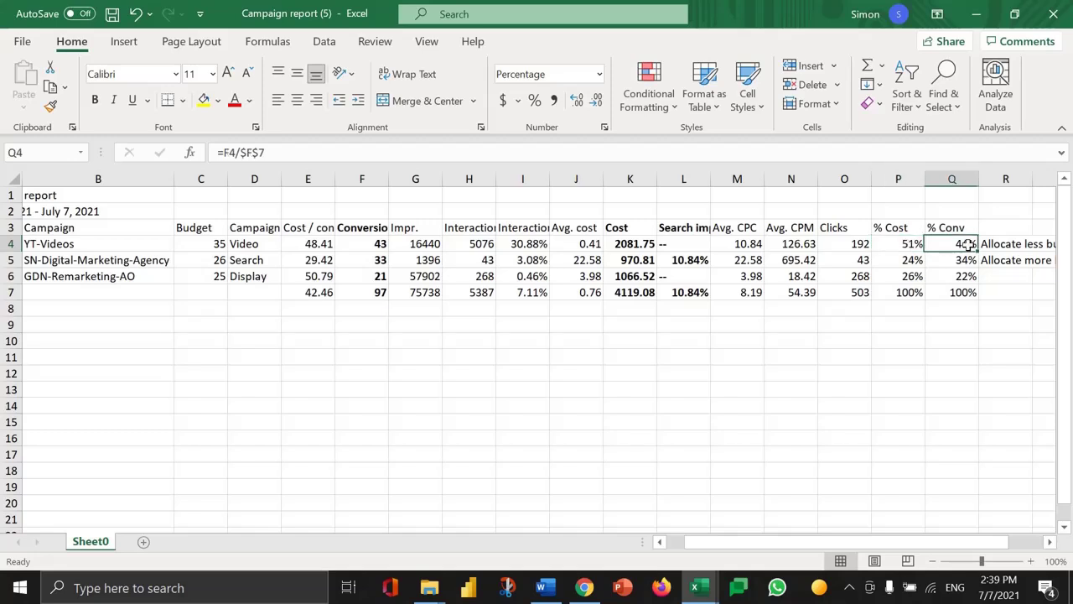
pyautogui.click(993, 244)
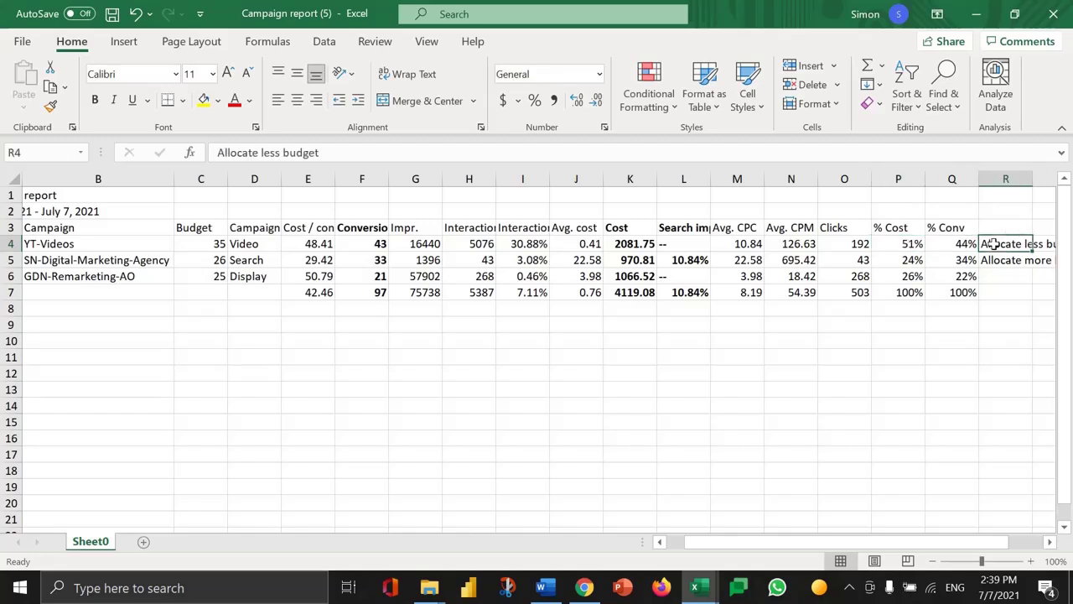
pyautogui.hscroll(2, 843, 370)
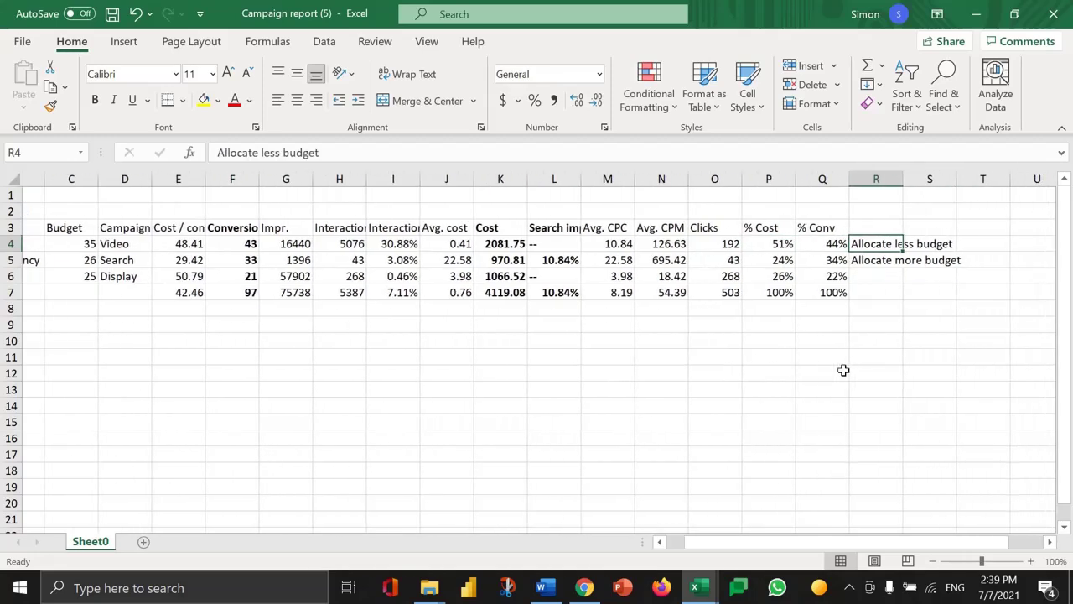
pyautogui.hscroll(1, 843, 369)
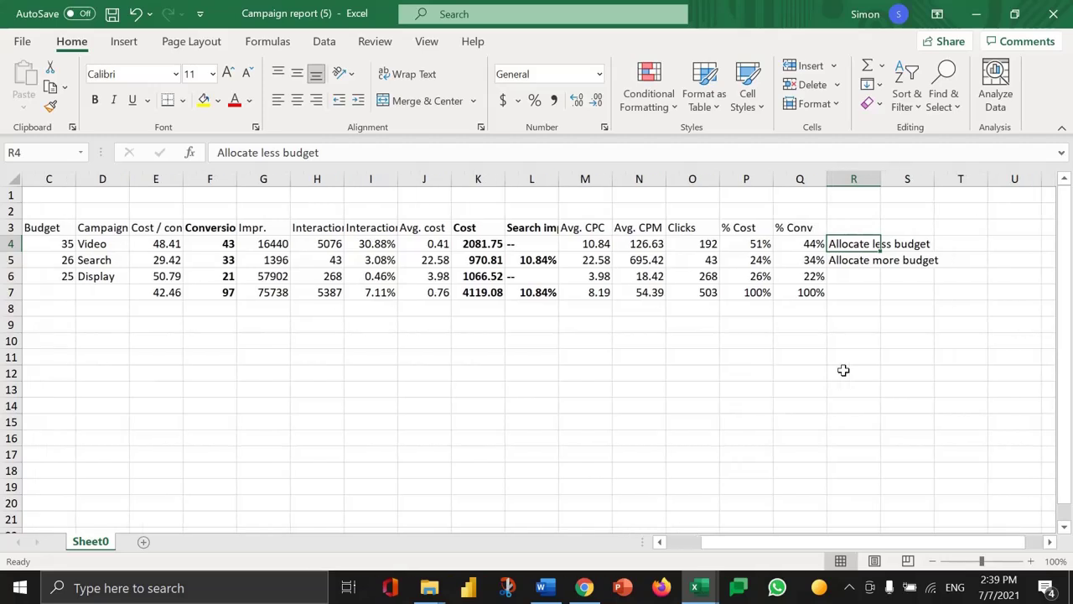